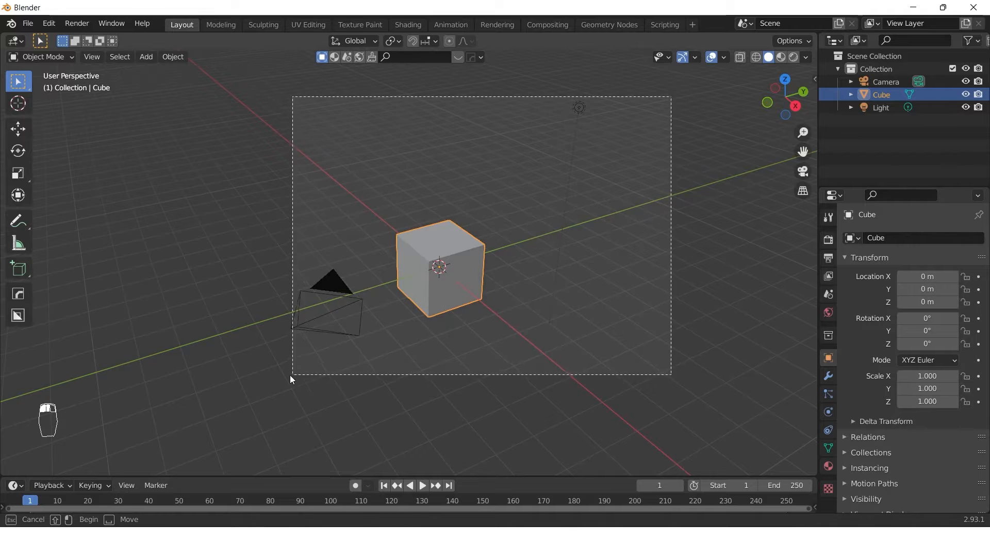
# Delete the default camera, cube and light from the scene
pyautogui.press('c')
pyautogui.rightClick(305, 366)
pyautogui.press('x')
pyautogui.click(394, 274)
pyautogui.moveTo(399, 295); pyautogui.dragTo(459, 268, button='middle')
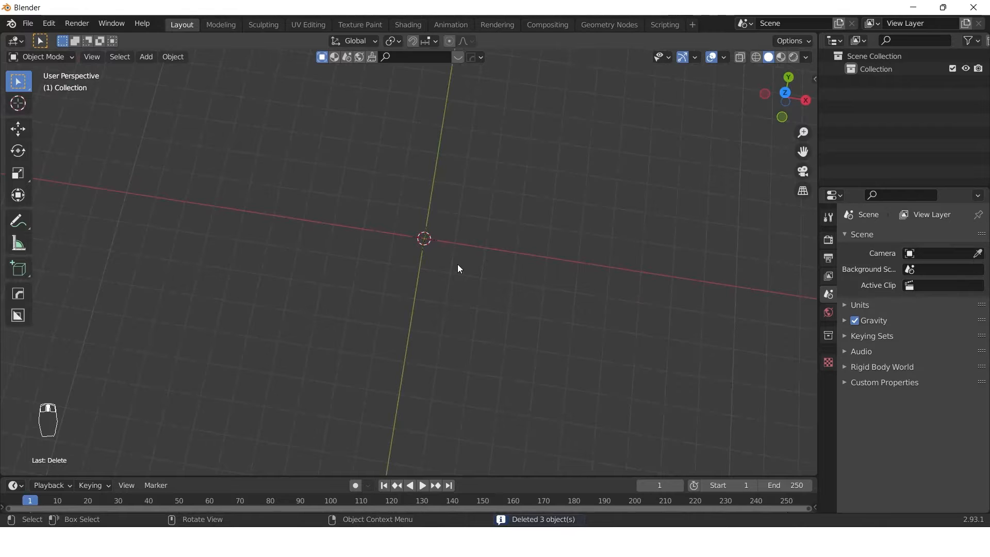
# Add a text object at the world origin
pyautogui.hotkey('shift', 'a')
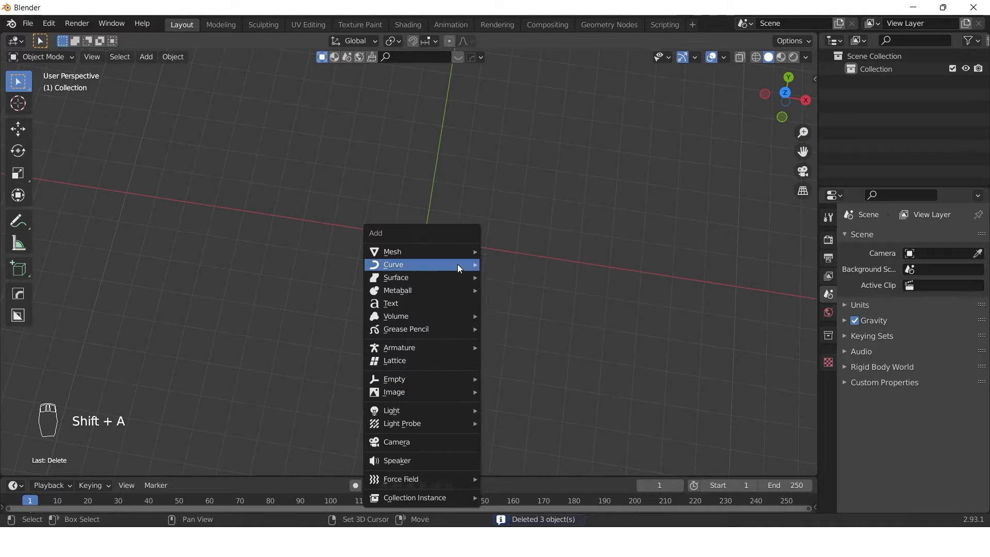
pyautogui.click(401, 304)
pyautogui.moveTo(407, 280); pyautogui.dragTo(319, 196, button='middle')
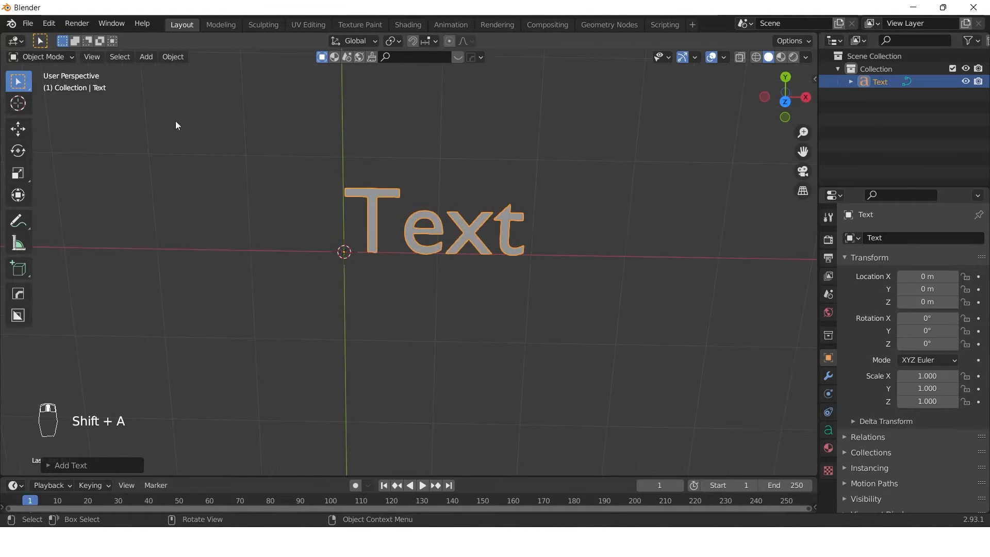
# Switch the text object to Edit Mode and erase its placeholder text
pyautogui.click(58, 56)
pyautogui.click(51, 83)
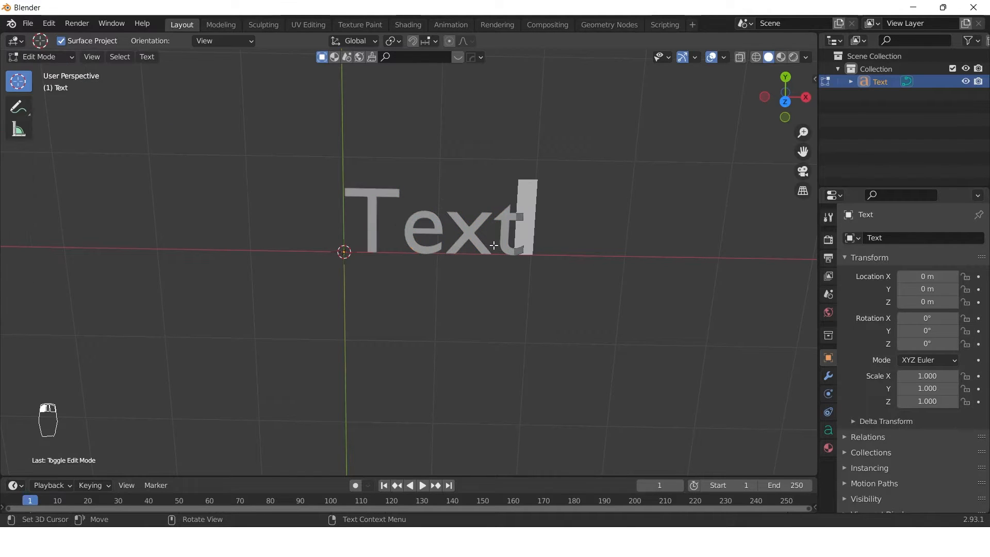
pyautogui.press('BackSpace')
pyautogui.press('BackSpace')
pyautogui.press('BackSpace')
pyautogui.press('BackSpace')
pyautogui.press('BackSpace')
pyautogui.press('BackSpace')
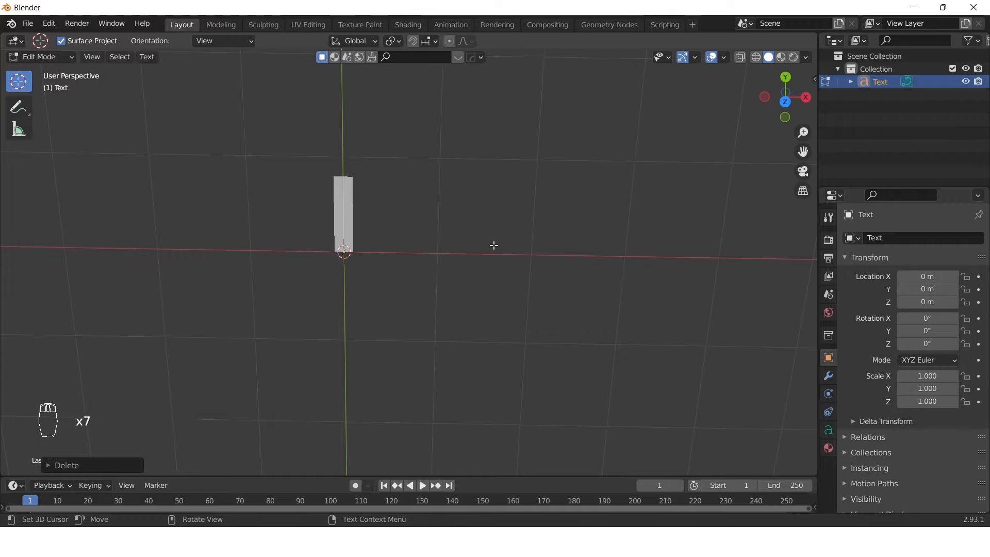
# Enter GREAT LOOKS GREAT FEEL as the content of the text object
pyautogui.write('GRETA')
pyautogui.press('BackSpace')
pyautogui.press('BackSpace')
pyautogui.press('BackSpace')
pyautogui.write('AT ')
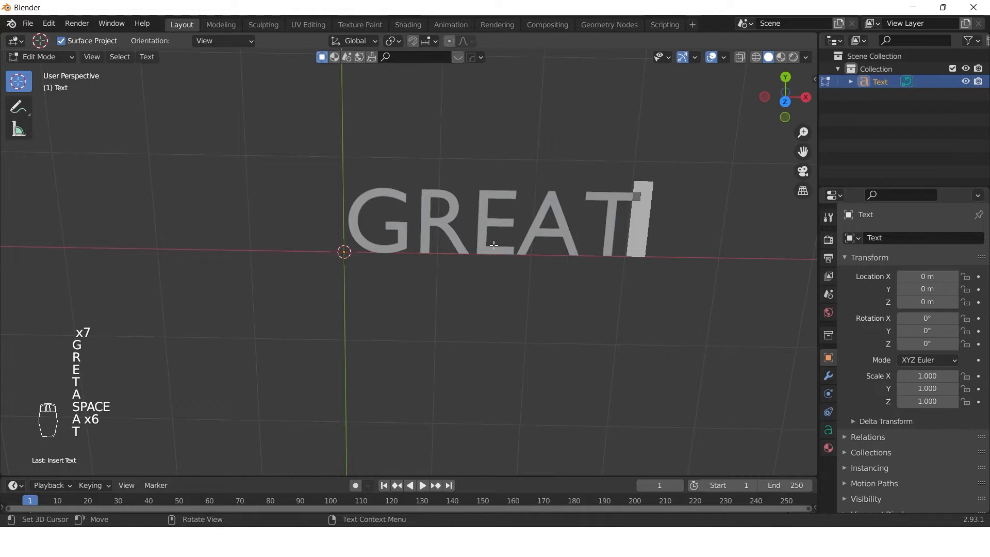
pyautogui.write('L')
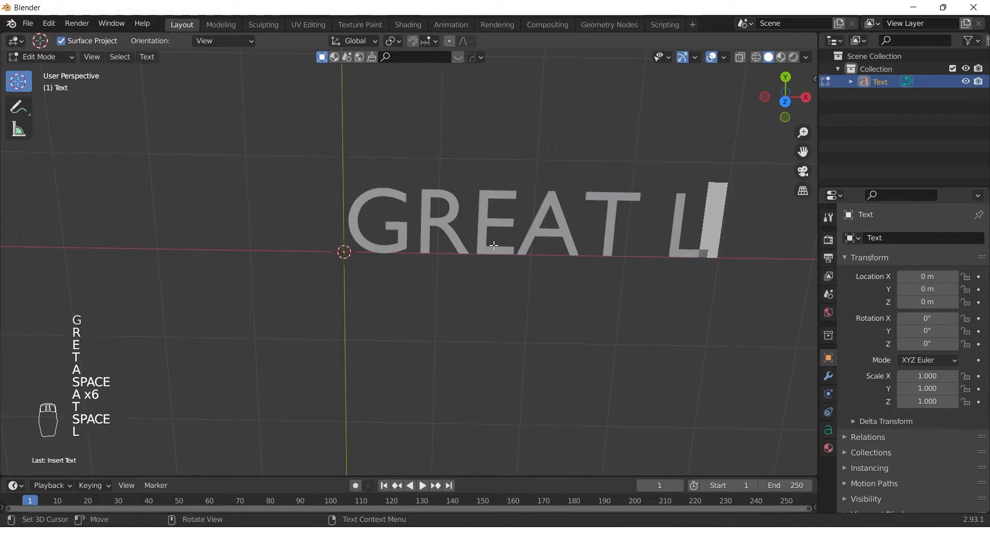
pyautogui.write('OOOKS GREAT FEEEL')
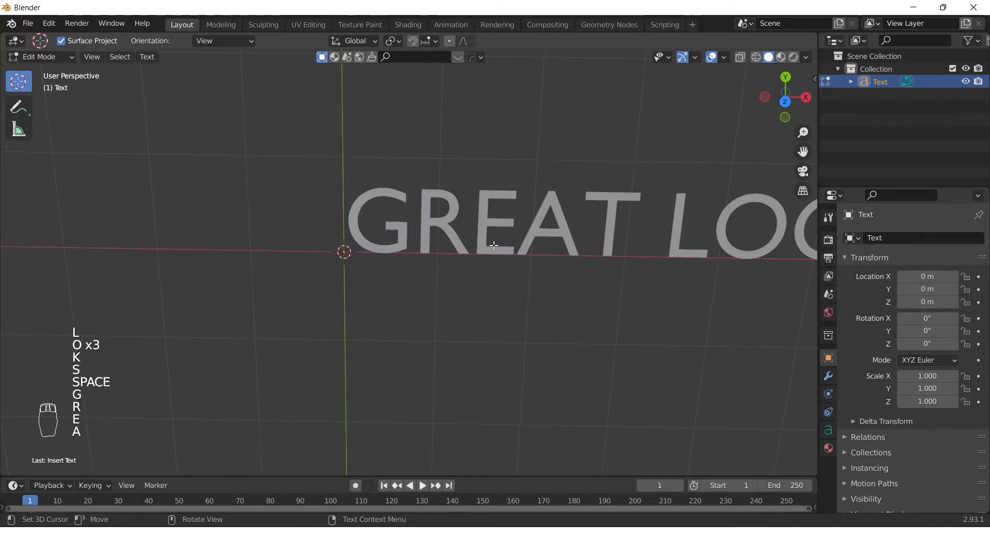
pyautogui.scroll(-3, 470, 236)
pyautogui.moveTo(449, 299)
pyautogui.mouseDown(button='middle')
pyautogui.moveTo(522, 288)
pyautogui.moveTo(419, 239)
pyautogui.moveTo(439, 224)
pyautogui.moveTo(482, 279)
pyautogui.moveTo(454, 272)
pyautogui.moveTo(464, 302)
pyautogui.mouseUp(button='middle')
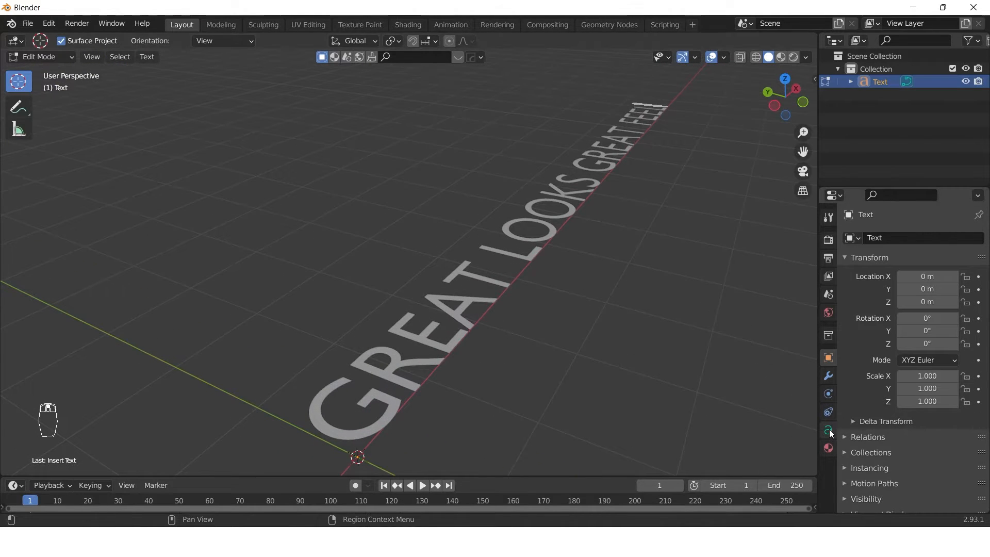
# Load LuxoraGrotesk-Medium.otf from the Windows Fonts folder as the text's regular font
pyautogui.click(832, 435)
pyautogui.click(846, 412)
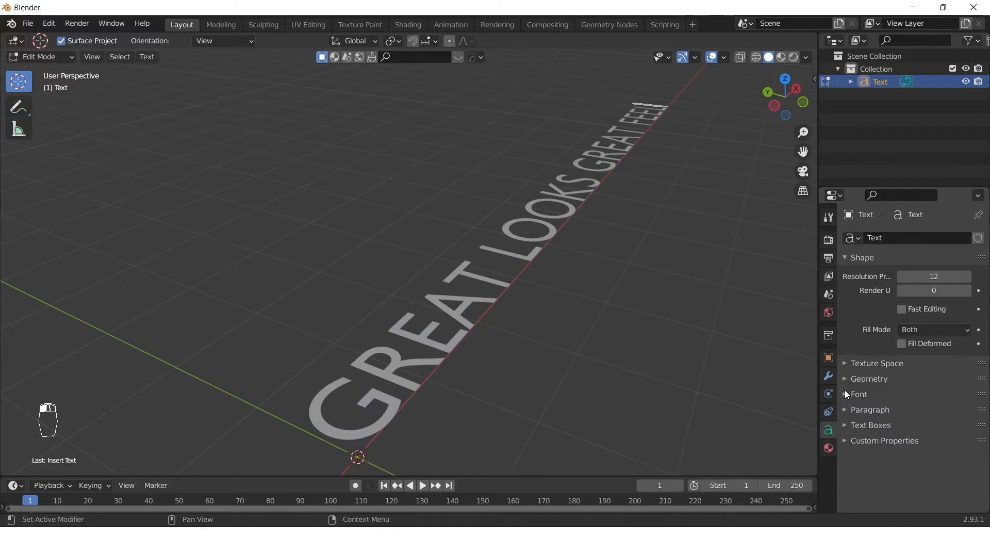
pyautogui.click(845, 391)
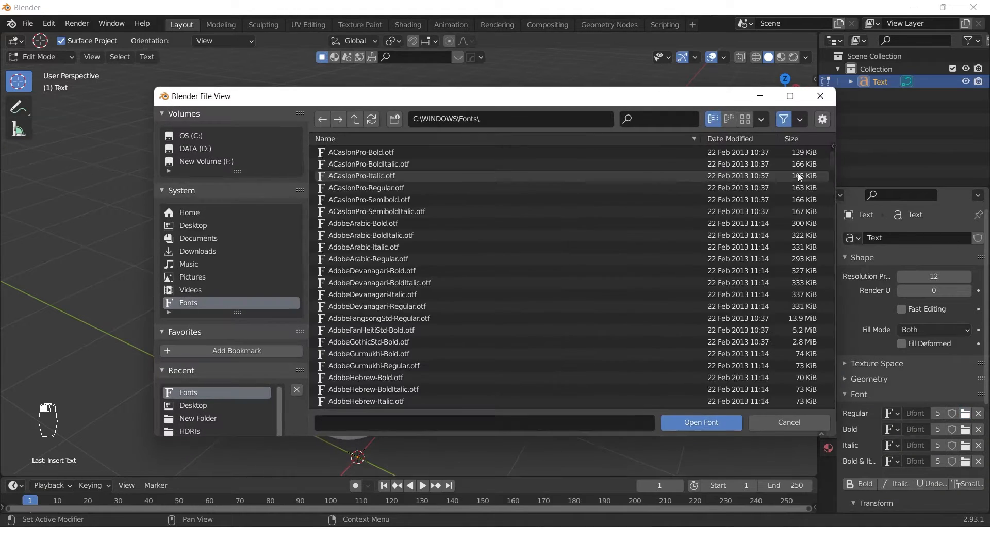
pyautogui.moveTo(835, 158); pyautogui.dragTo(840, 307)
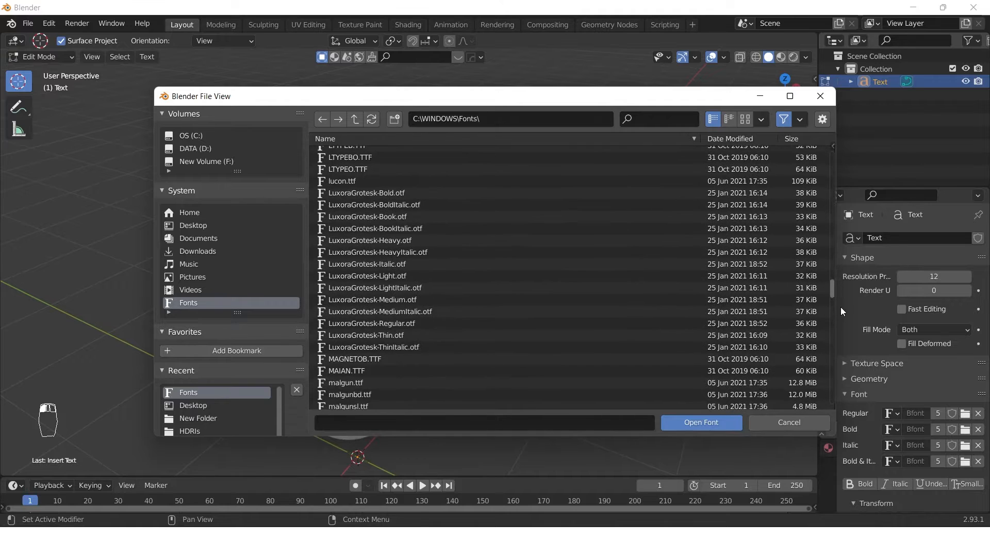
pyautogui.click(396, 301)
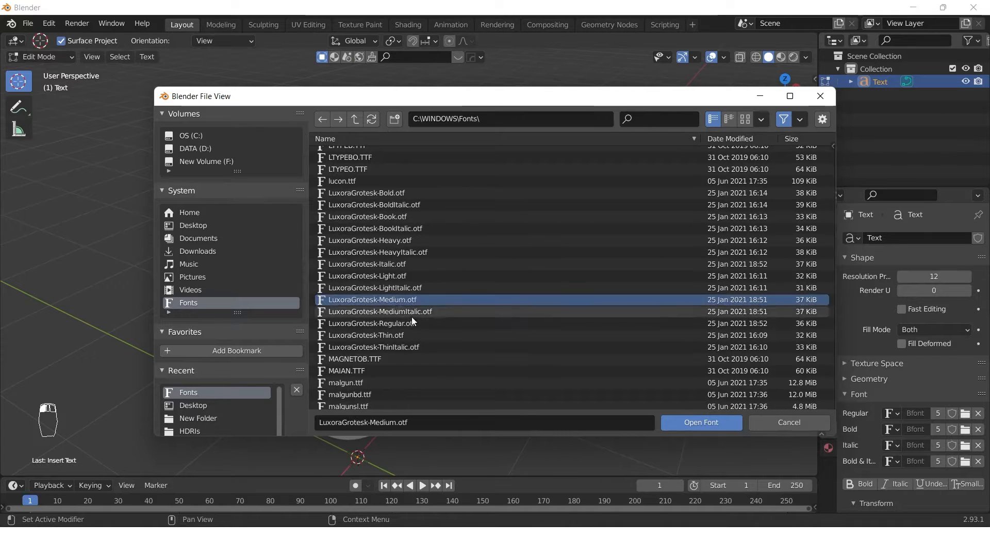
pyautogui.click(691, 426)
pyautogui.moveTo(407, 330); pyautogui.dragTo(493, 316, button='middle')
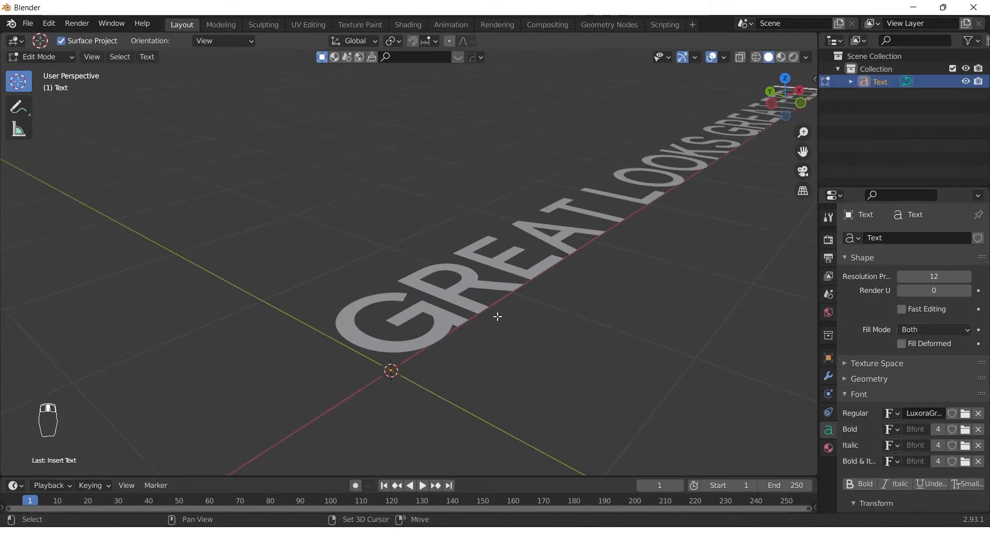
# Set the text geometry's extrude to 0.1 m
pyautogui.click(847, 395)
pyautogui.click(852, 380)
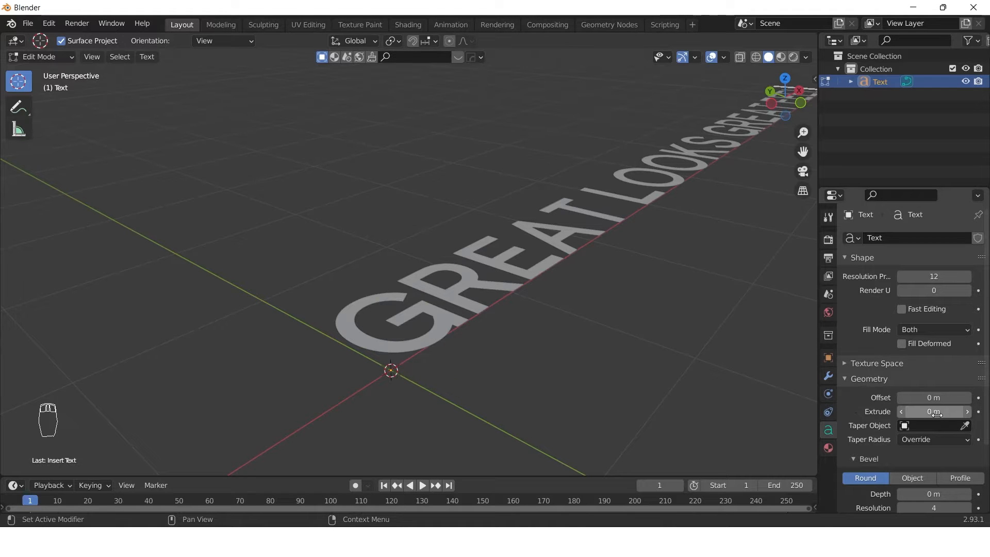
pyautogui.moveTo(933, 411); pyautogui.dragTo(946, 412)
pyautogui.click(912, 412)
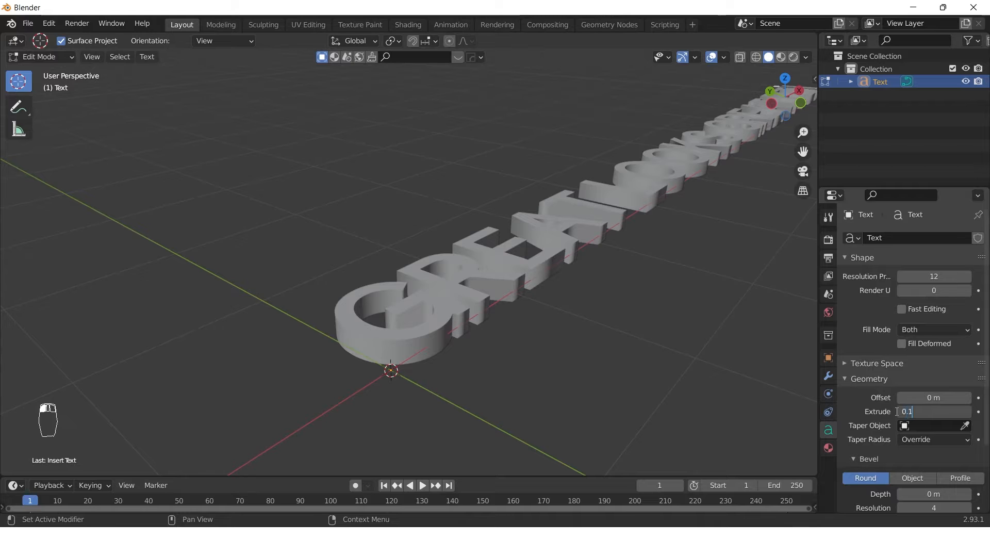
pyautogui.press('Return')
pyautogui.moveTo(641, 321); pyautogui.dragTo(586, 309, button='middle')
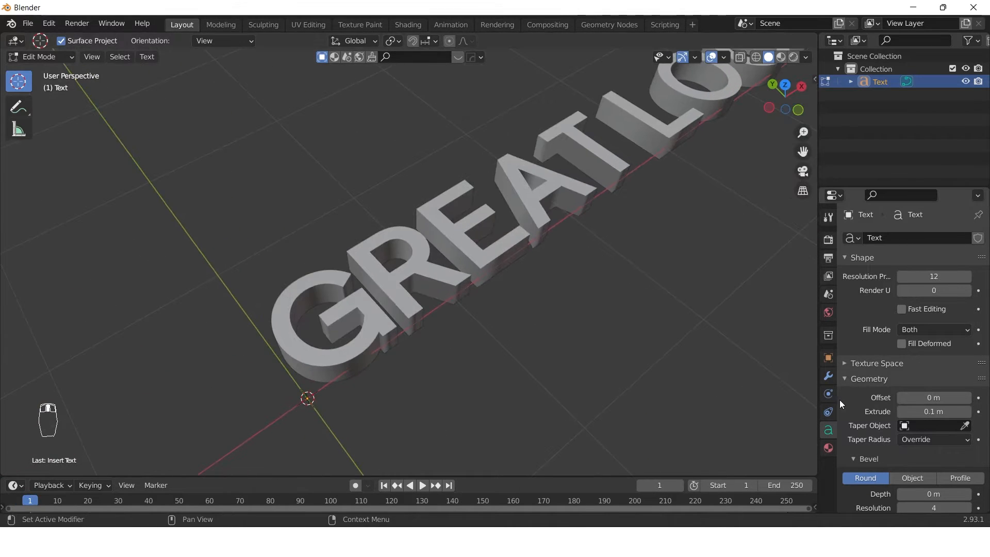
# Give the text a round bevel with a depth of 0.01 m
pyautogui.scroll(-3, 853, 404)
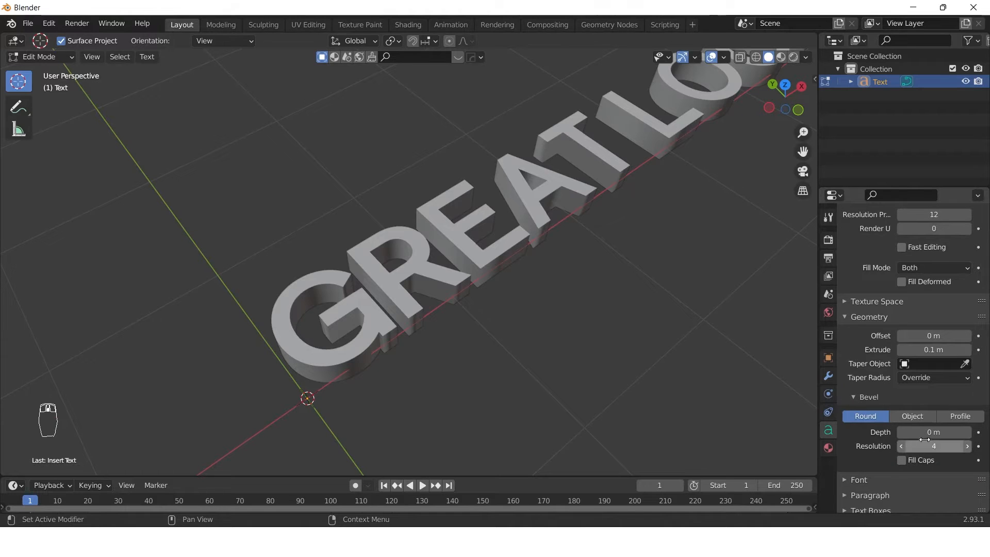
pyautogui.moveTo(933, 432)
pyautogui.mouseDown()
pyautogui.moveTo(949, 433)
pyautogui.moveTo(936, 432)
pyautogui.mouseUp()
pyautogui.moveTo(471, 384); pyautogui.dragTo(500, 379, button='middle')
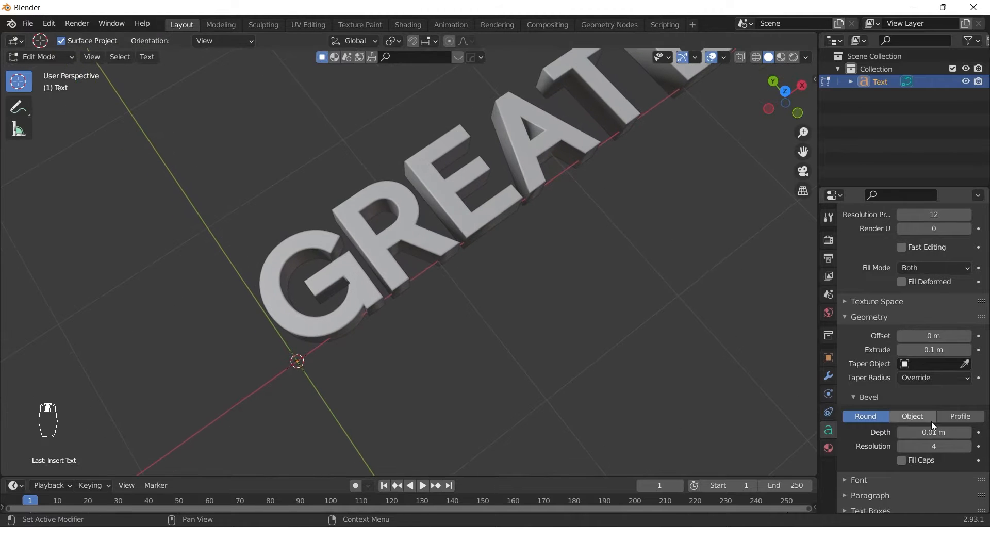
# Return the text object to Object Mode
pyautogui.moveTo(725, 372); pyautogui.dragTo(399, 198, button='middle')
pyautogui.click(52, 57)
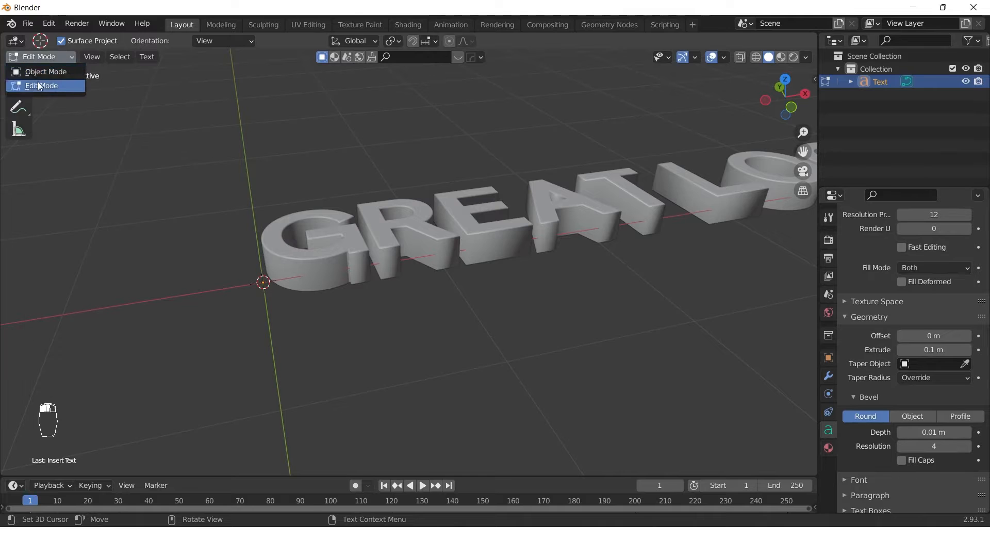
pyautogui.click(42, 72)
pyautogui.moveTo(400, 261); pyautogui.dragTo(408, 354, button='middle')
pyautogui.keyDown('shift'); pyautogui.moveTo(472, 233); pyautogui.dragTo(182, 215, button='middle'); pyautogui.keyUp('shift')
pyautogui.moveTo(329, 217)
pyautogui.mouseDown(button='middle')
pyautogui.moveTo(437, 289)
pyautogui.moveTo(397, 314)
pyautogui.moveTo(500, 227)
pyautogui.moveTo(504, 237)
pyautogui.moveTo(477, 275)
pyautogui.moveTo(485, 275)
pyautogui.mouseUp(button='middle')
# Examine the text's topology in wireframe display, then restore solid shading
pyautogui.press('z')
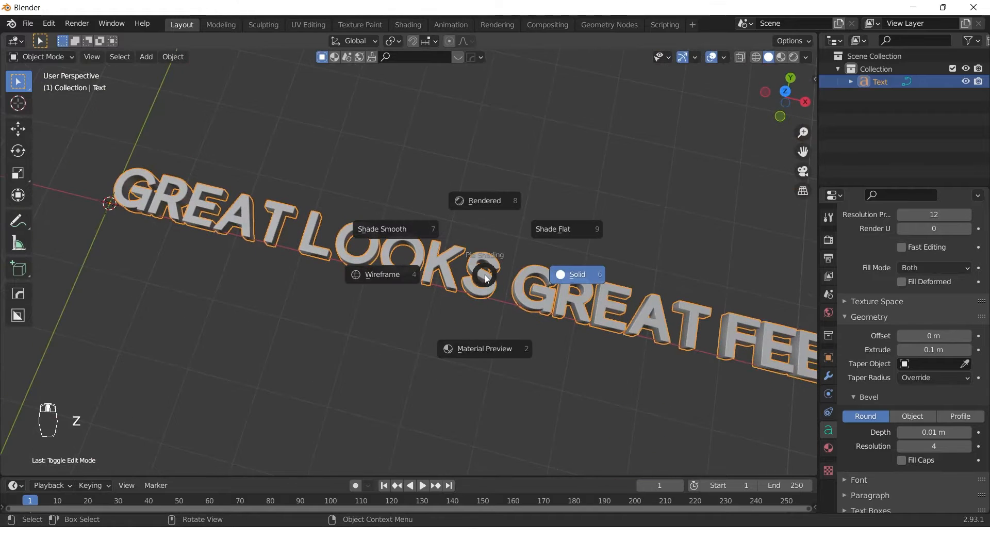
pyautogui.click(326, 279)
pyautogui.moveTo(327, 280)
pyautogui.mouseDown(button='middle')
pyautogui.moveTo(367, 287)
pyautogui.moveTo(382, 307)
pyautogui.moveTo(416, 262)
pyautogui.mouseUp(button='middle')
pyautogui.click(384, 308)
pyautogui.scroll(4, 434, 303)
pyautogui.click(416, 262)
pyautogui.moveTo(496, 270); pyautogui.dragTo(436, 292, button='middle')
pyautogui.scroll(-6, 435, 289)
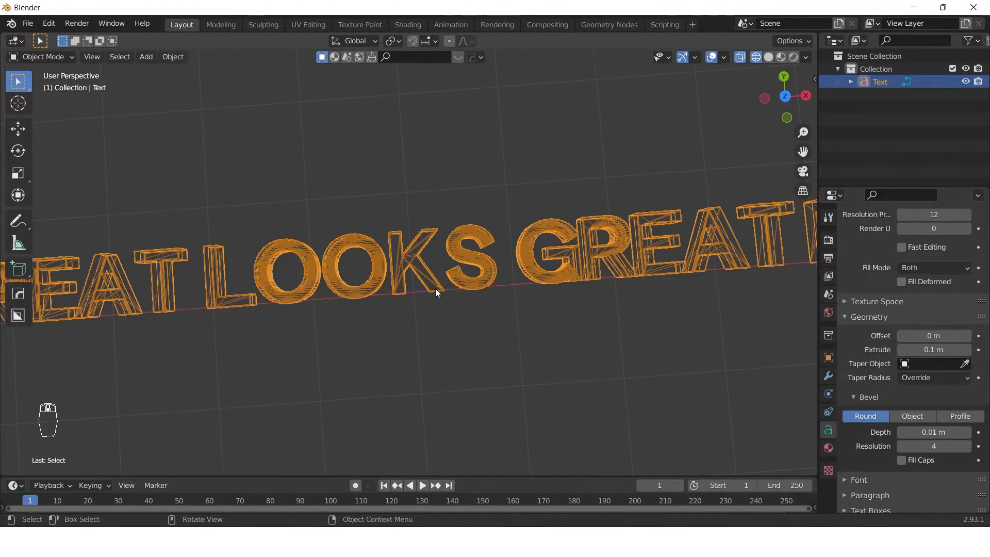
pyautogui.scroll(-2, 436, 290)
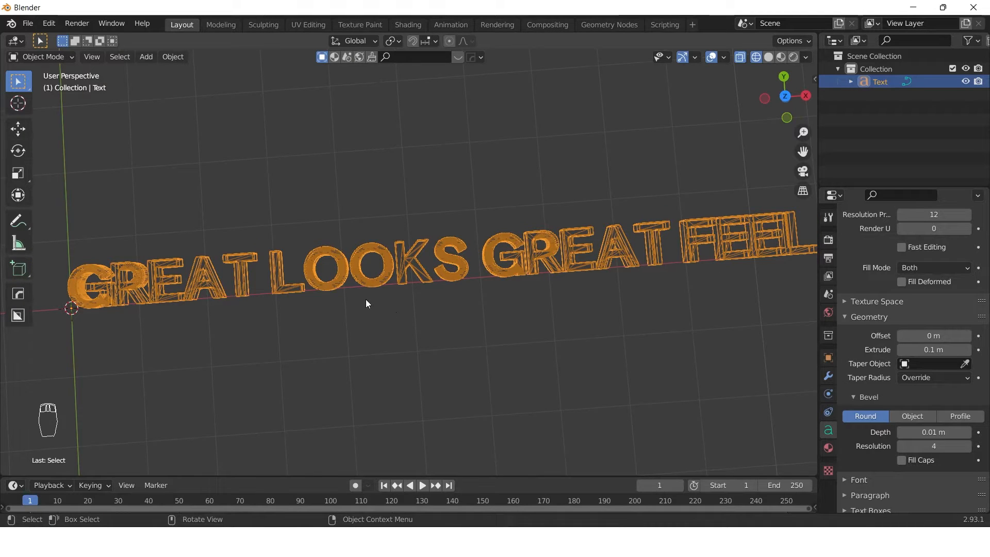
pyautogui.scroll(3, 407, 277)
pyautogui.moveTo(407, 277); pyautogui.dragTo(360, 325, button='middle')
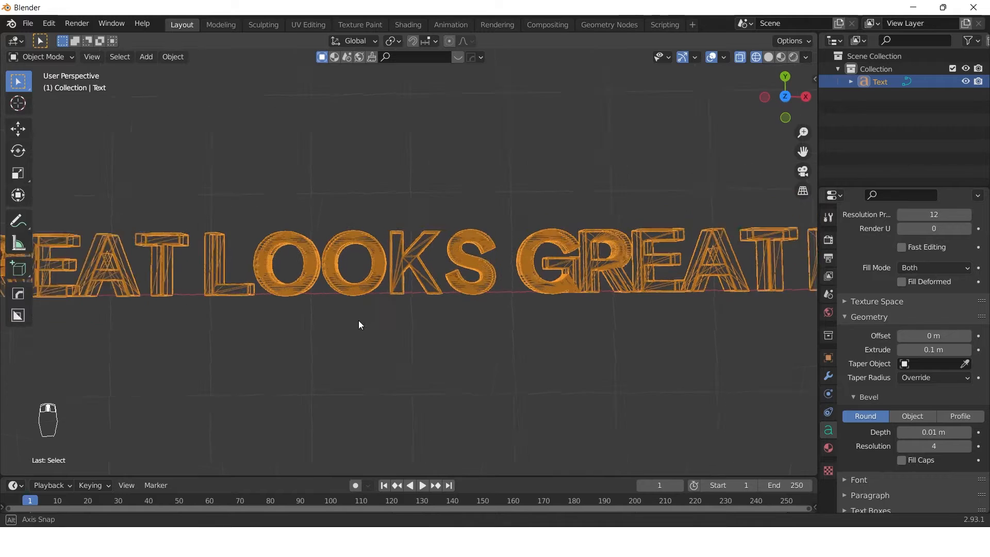
pyautogui.press('z')
pyautogui.click(528, 319)
pyautogui.moveTo(608, 319)
pyautogui.mouseDown(button='middle')
pyautogui.moveTo(567, 338)
pyautogui.moveTo(587, 316)
pyautogui.moveTo(661, 317)
pyautogui.moveTo(665, 281)
pyautogui.moveTo(722, 299)
pyautogui.mouseUp(button='middle')
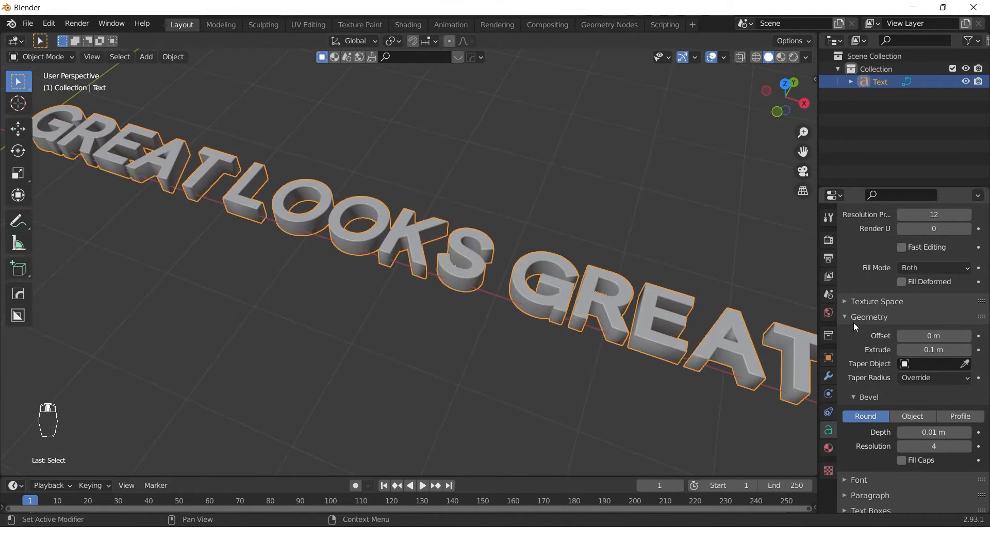
# Add a Remesh modifier to the text object
pyautogui.click(829, 376)
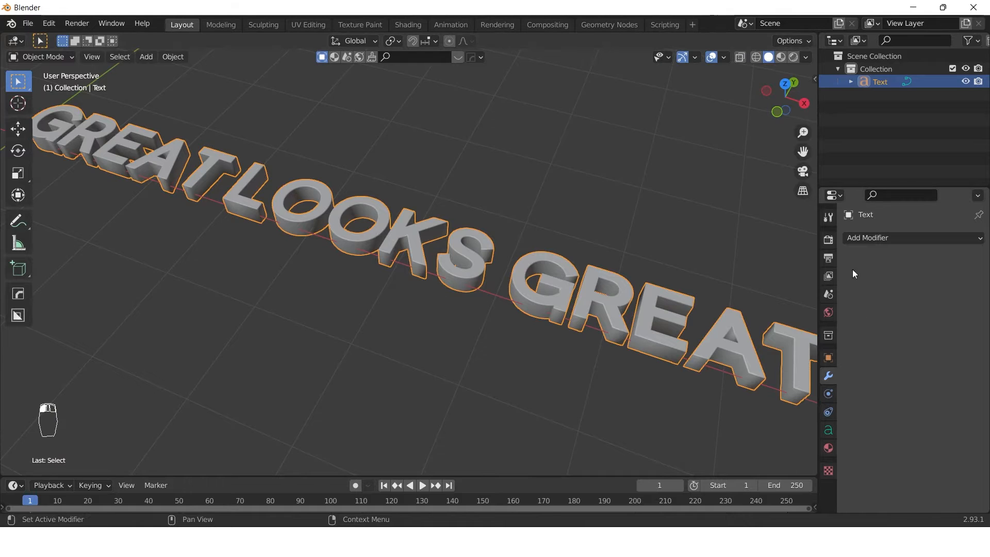
pyautogui.click(886, 238)
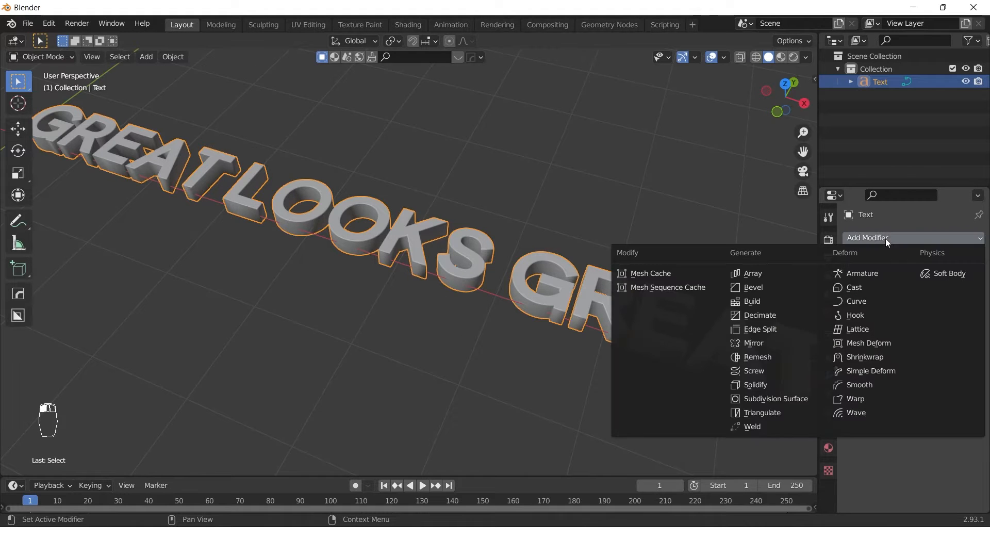
pyautogui.click(754, 358)
pyautogui.moveTo(512, 341); pyautogui.dragTo(489, 321, button='middle')
# Set the Remesh modifier's voxel size to 0.01 m and enable smooth shading
pyautogui.click(952, 294)
pyautogui.press('Return')
pyautogui.moveTo(518, 305); pyautogui.dragTo(444, 265, button='middle')
pyautogui.scroll(2, 456, 294)
pyautogui.click(965, 297)
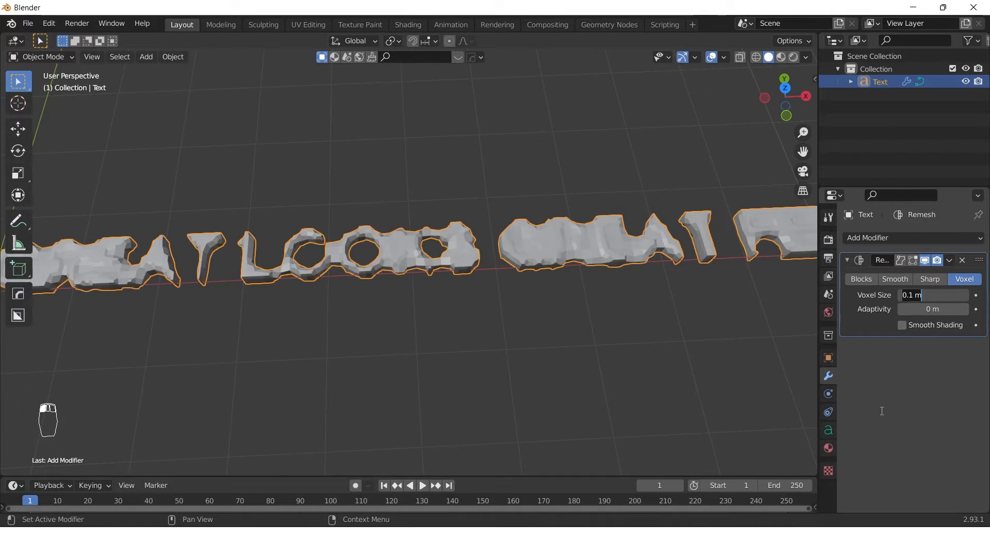
pyautogui.write('0.0')
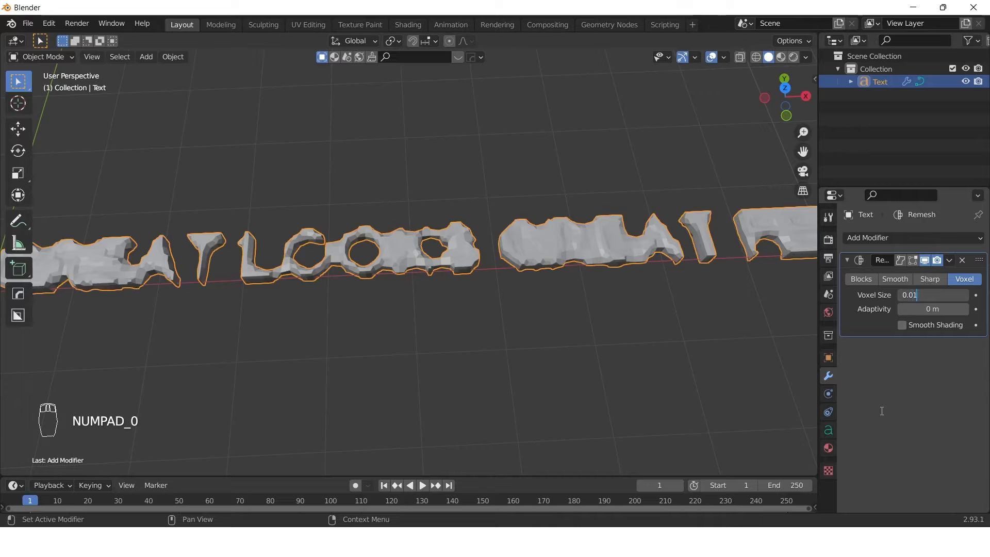
pyautogui.press('Return')
pyautogui.moveTo(465, 315); pyautogui.dragTo(444, 291, button='middle')
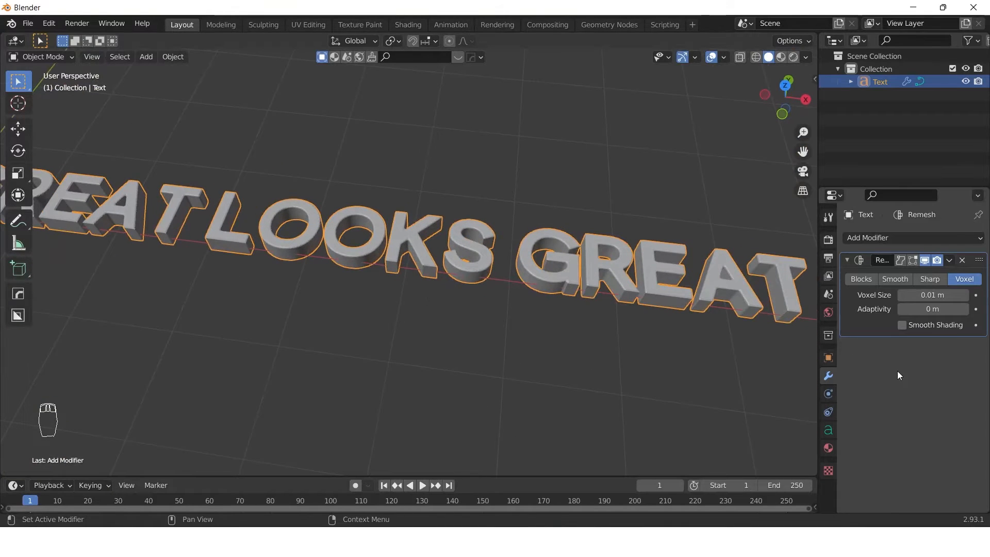
pyautogui.click(902, 325)
pyautogui.moveTo(359, 301); pyautogui.dragTo(374, 304, button='middle')
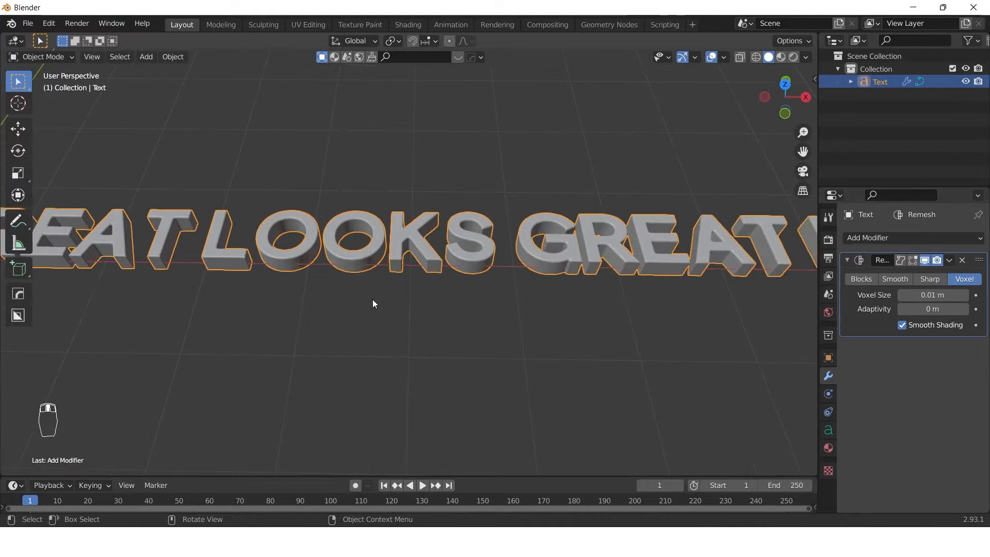
# Convert the remeshed text object to a mesh
pyautogui.rightClick(376, 242)
pyautogui.moveTo(360, 269)
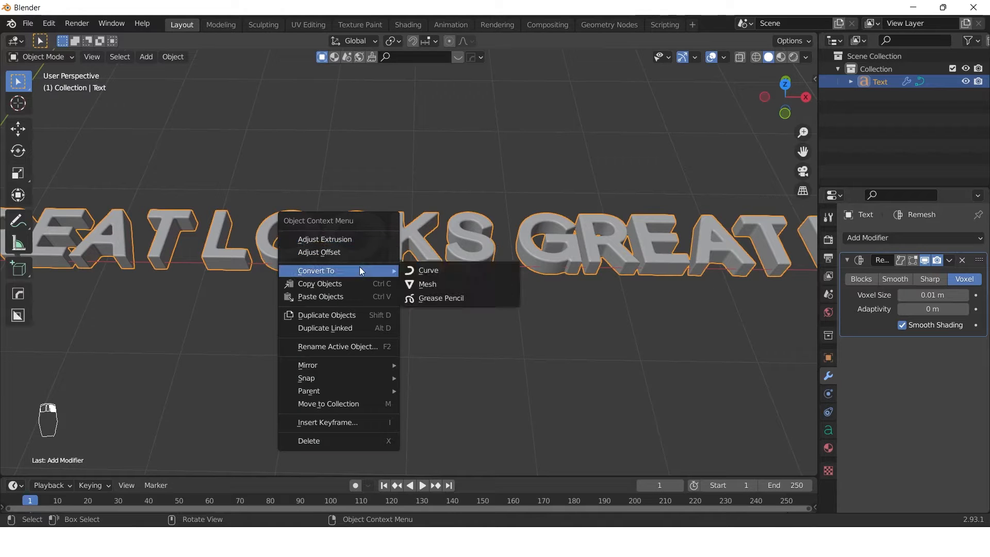
pyautogui.click(424, 279)
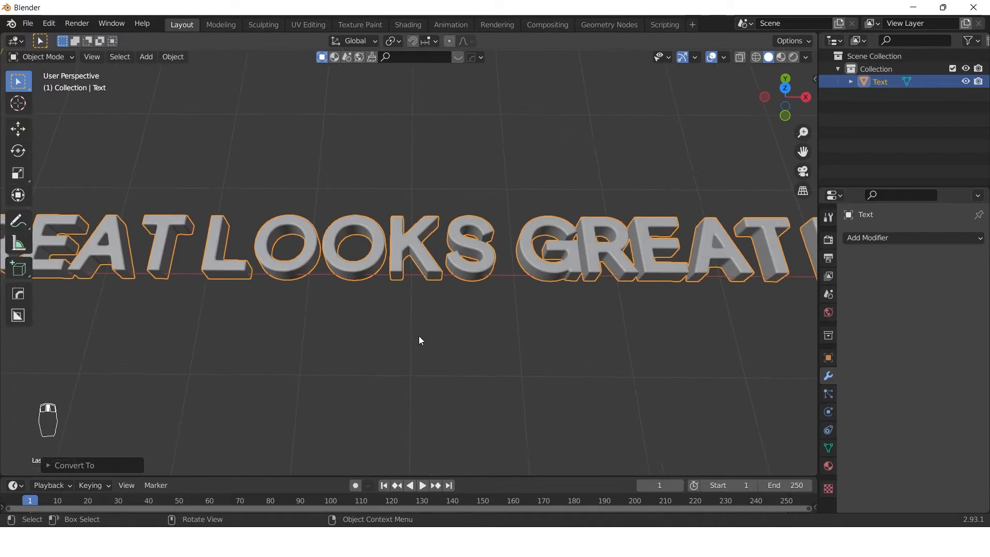
# Examine the converted mesh's dense topology in wireframe display and go back to solid shading
pyautogui.press('z')
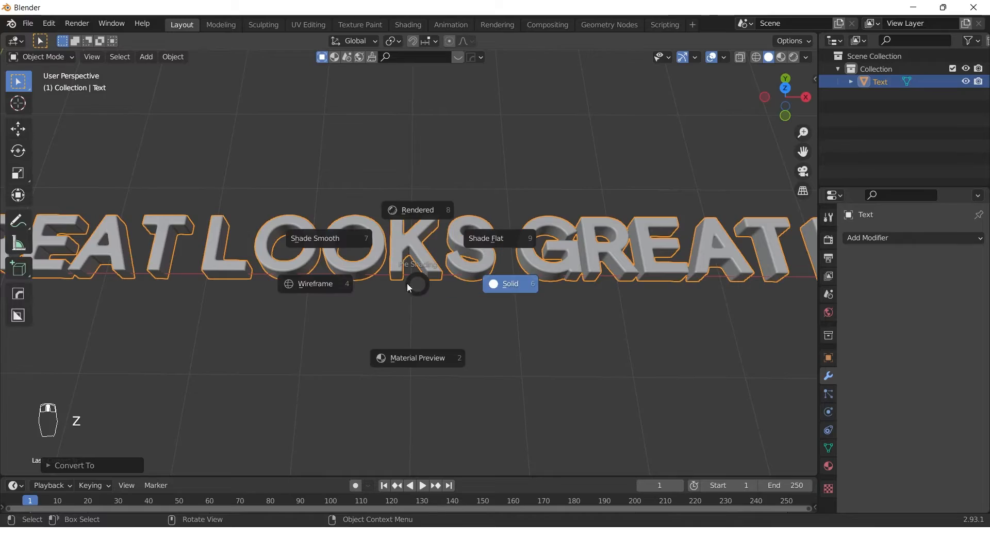
pyautogui.click(317, 285)
pyautogui.scroll(6, 304, 247)
pyautogui.moveTo(304, 248); pyautogui.dragTo(357, 299, button='middle')
pyautogui.press('z')
pyautogui.click(501, 287)
pyautogui.scroll(-5, 413, 297)
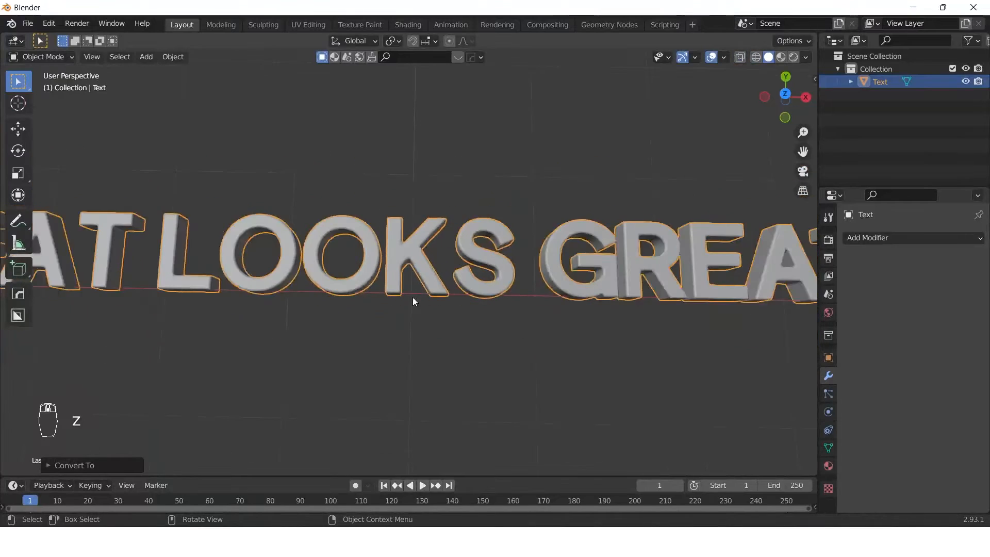
# Apply smooth shading to the converted GREAT LOOKS GREAT FEEL text mesh
pyautogui.moveTo(388, 303); pyautogui.dragTo(439, 178, button='middle')
pyautogui.rightClick(437, 199)
pyautogui.moveTo(437, 199)
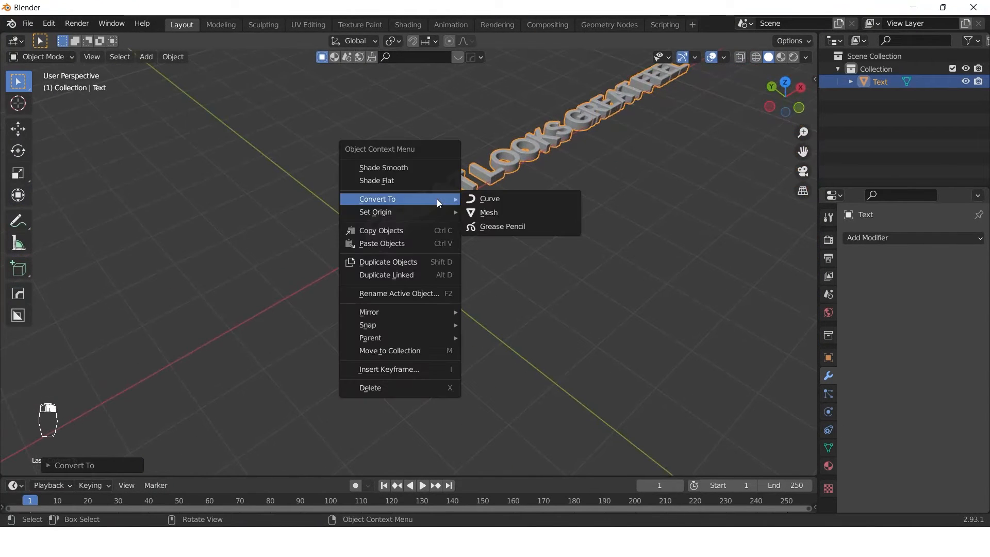
pyautogui.click(379, 168)
pyautogui.scroll(5, 422, 237)
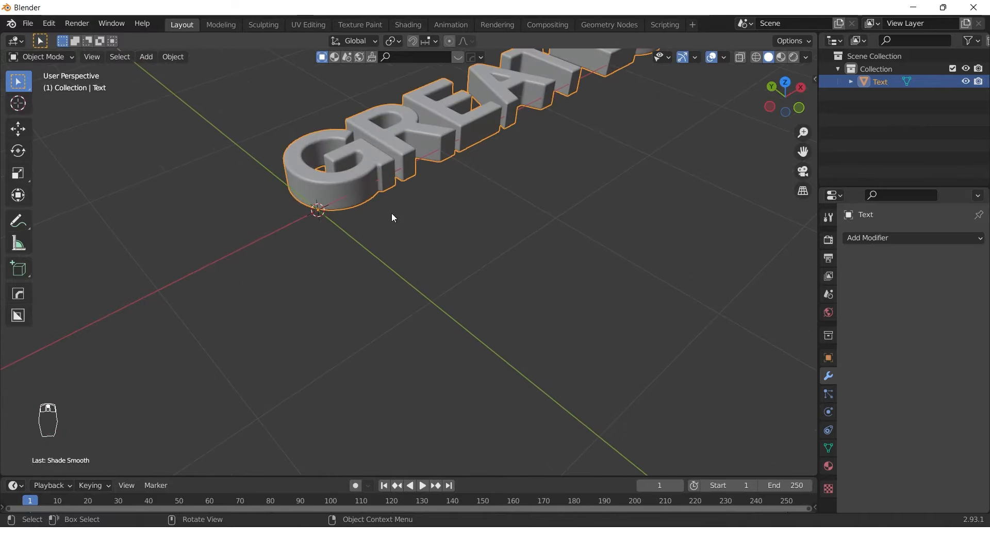
# Turn on Auto Smooth in the text mesh's normals settings
pyautogui.click(828, 448)
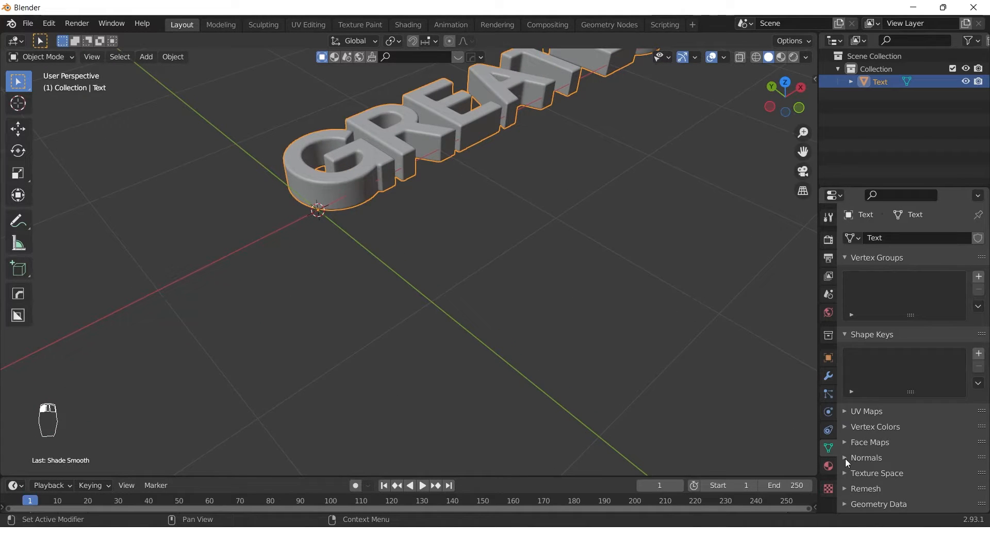
pyautogui.click(848, 459)
pyautogui.click(900, 477)
pyautogui.click(847, 460)
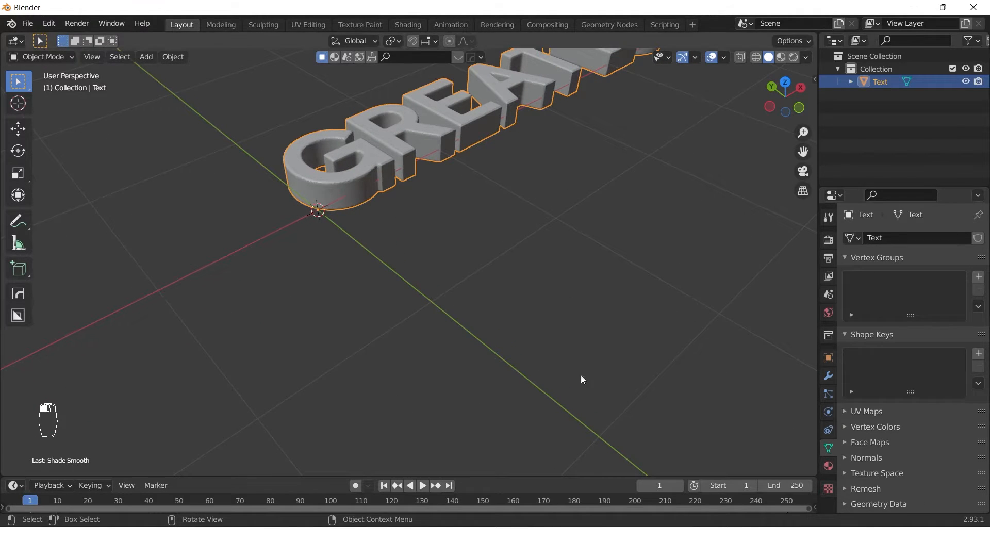
# Deselect the text and add a Helix (3D) curve profile at the world origin
pyautogui.click(581, 375)
pyautogui.scroll(-3, 439, 216)
pyautogui.moveTo(439, 227); pyautogui.dragTo(455, 264, button='middle')
pyautogui.hotkey('shift', 'a')
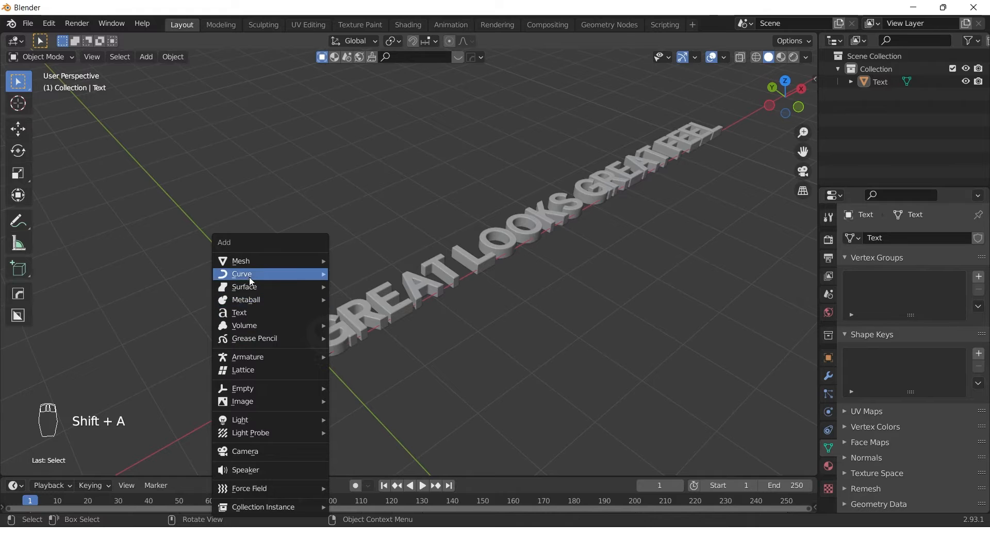
pyautogui.moveTo(260, 279)
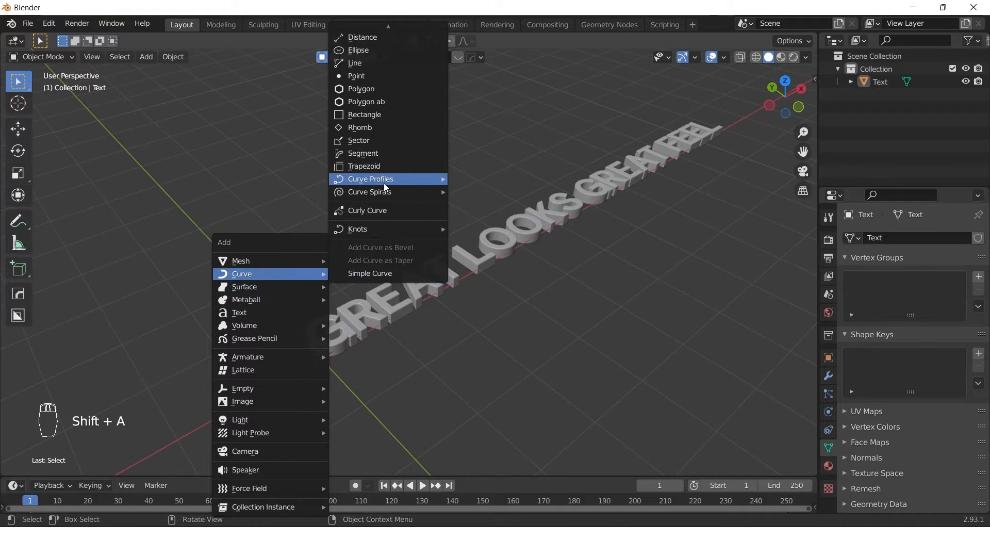
pyautogui.moveTo(384, 183)
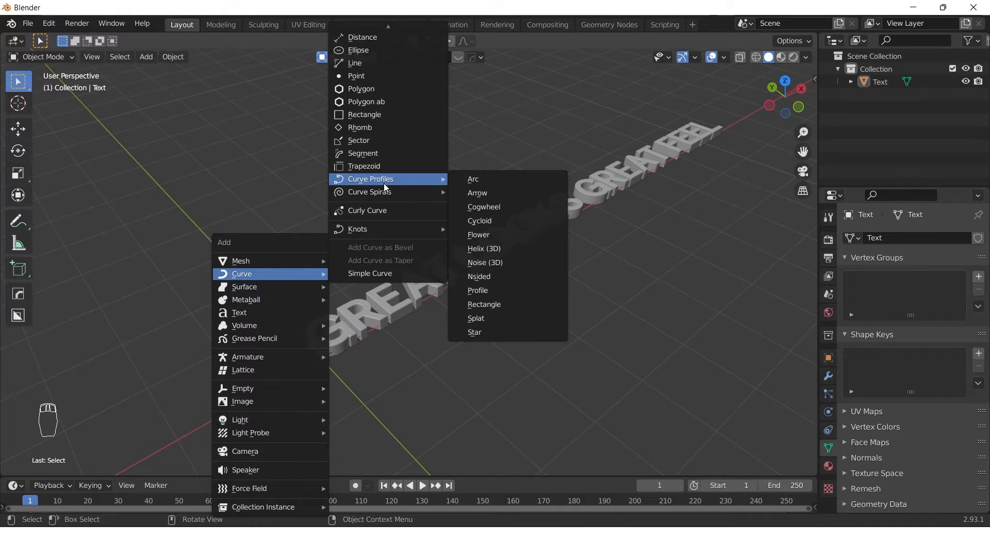
pyautogui.click(484, 248)
pyautogui.moveTo(483, 249); pyautogui.dragTo(498, 276, button='middle')
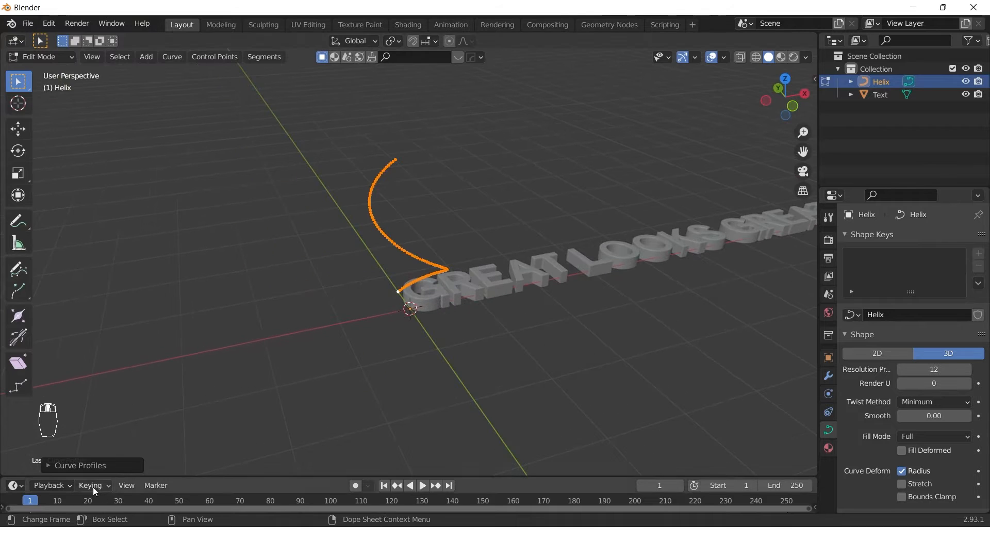
# Set the helix curve's resolution to 50 and return to Object Mode
pyautogui.click(49, 465)
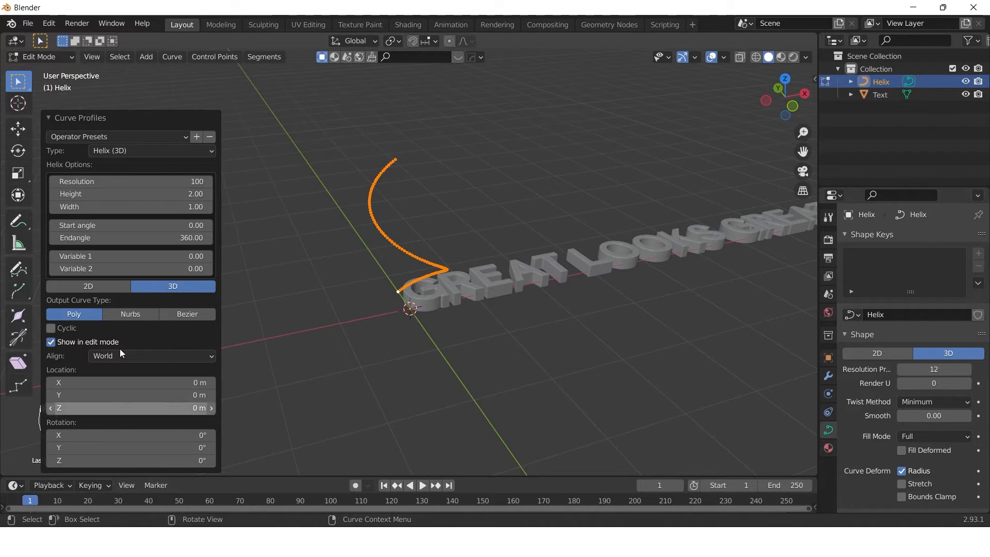
pyautogui.click(131, 181)
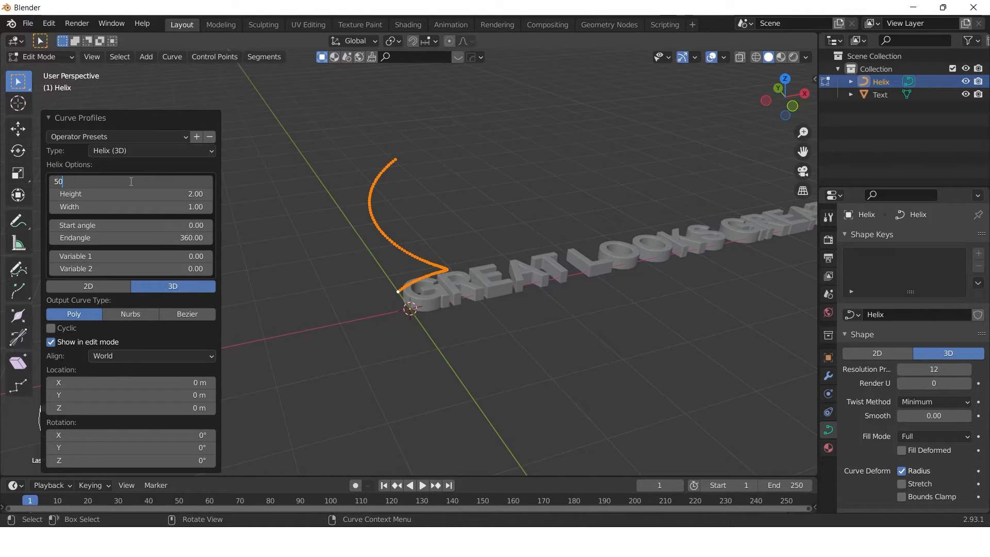
pyautogui.press('Return')
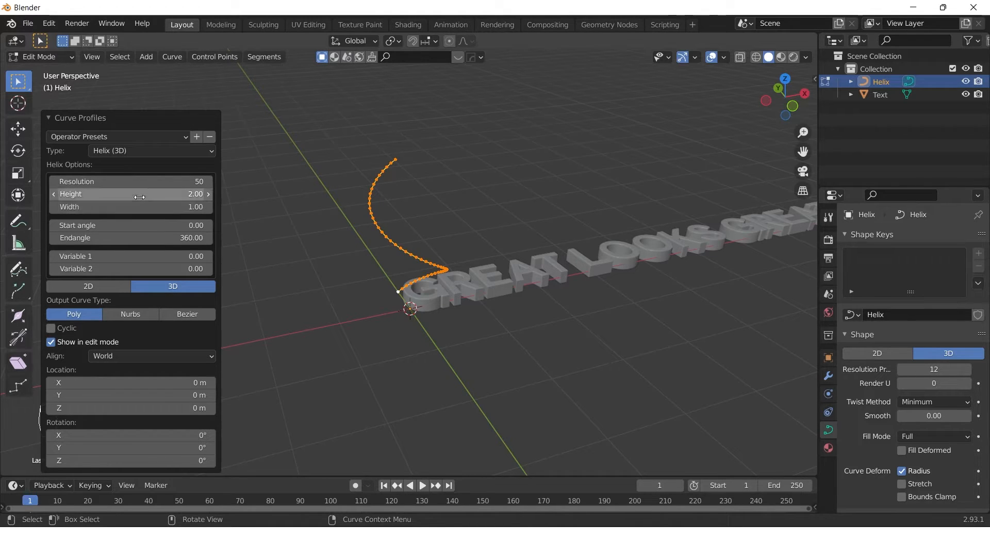
pyautogui.click(47, 117)
pyautogui.moveTo(297, 260)
pyautogui.mouseDown(button='middle')
pyautogui.moveTo(286, 228)
pyautogui.moveTo(282, 273)
pyautogui.mouseUp(button='middle')
pyautogui.scroll(2, 286, 228)
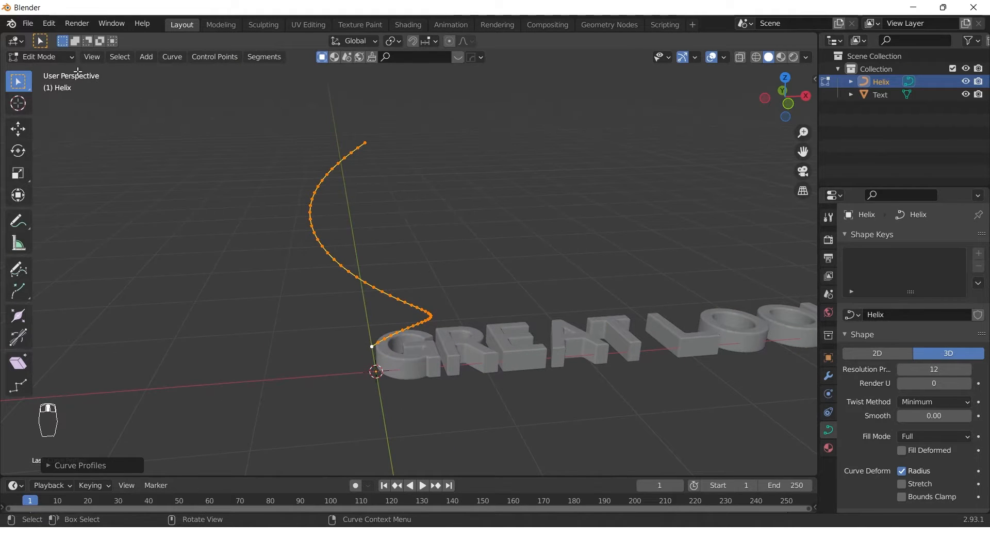
pyautogui.press('Tab')
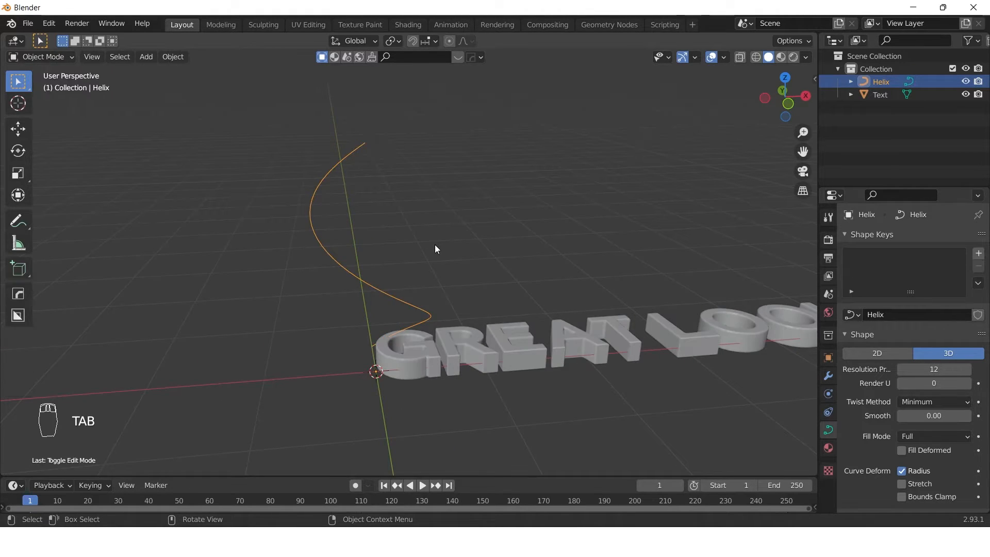
# Select the text mesh and add a Curve modifier to it
pyautogui.moveTo(461, 280); pyautogui.dragTo(469, 340, button='middle')
pyautogui.click(427, 291)
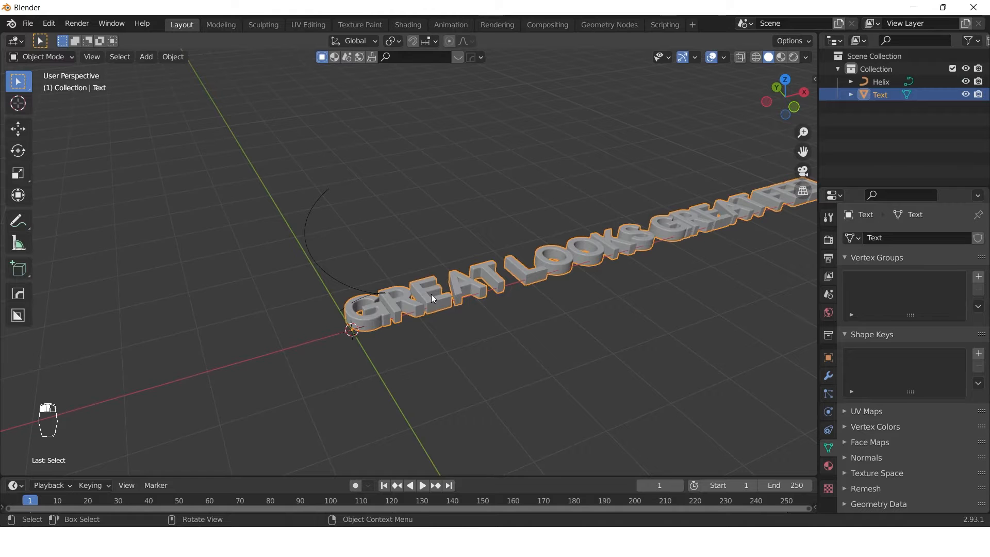
pyautogui.click(324, 275)
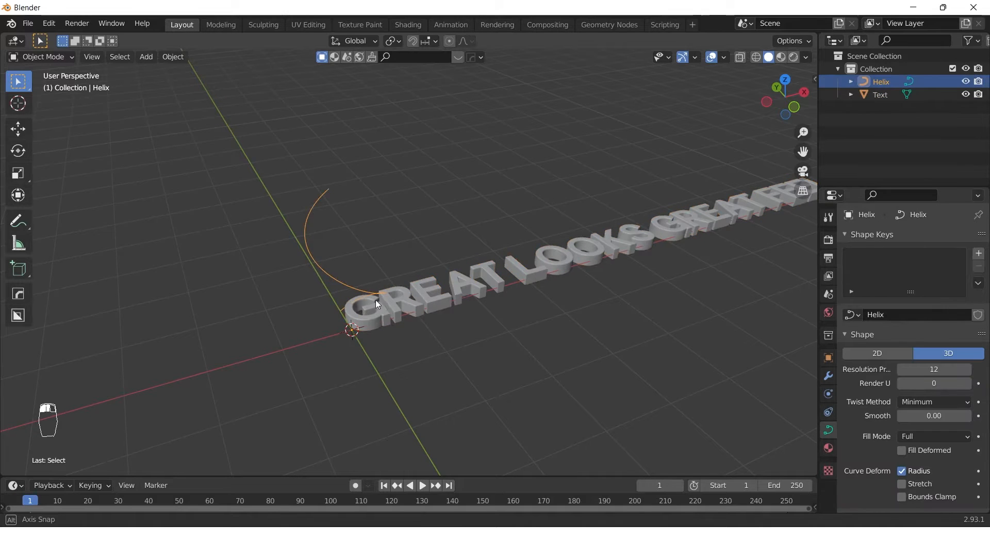
pyautogui.scroll(3, 392, 304)
pyautogui.click(452, 337)
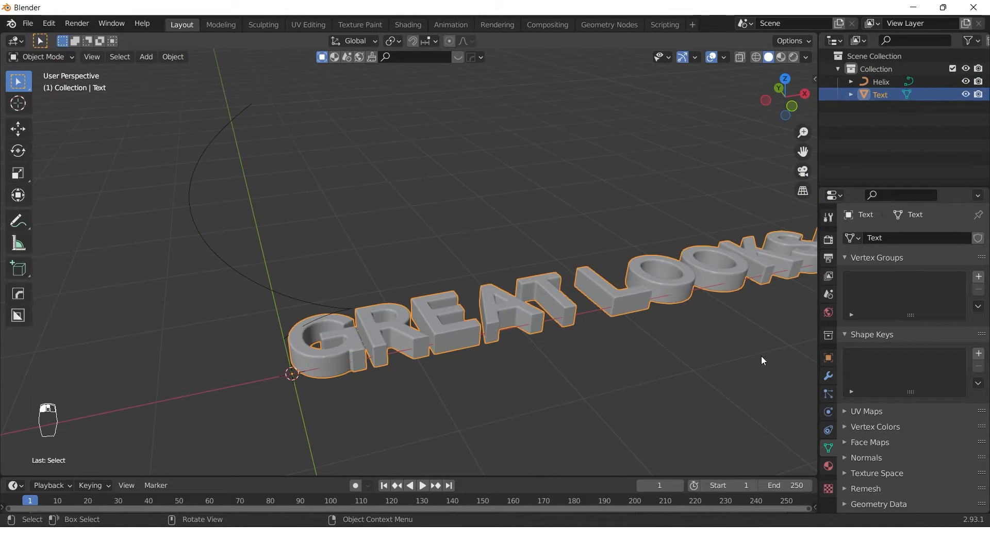
pyautogui.click(826, 378)
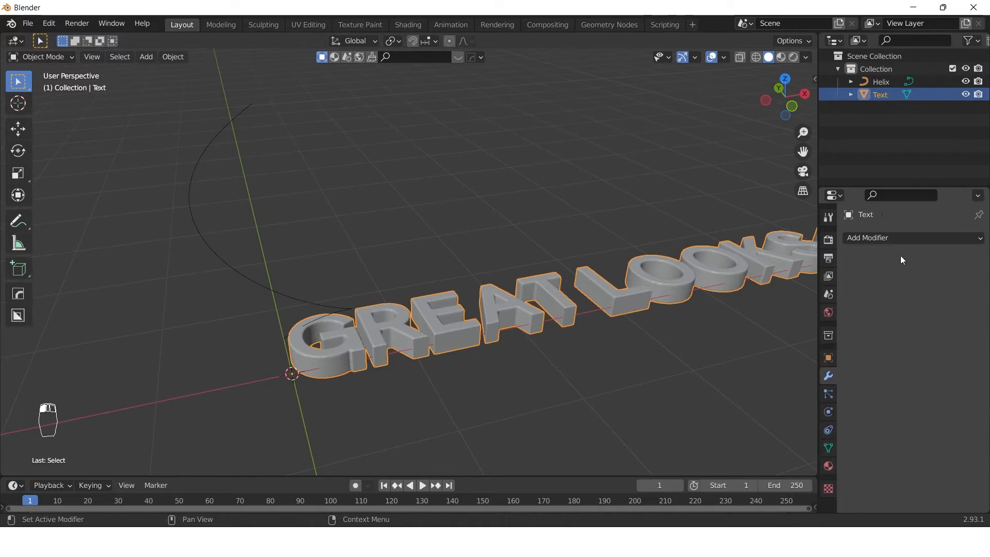
pyautogui.click(900, 240)
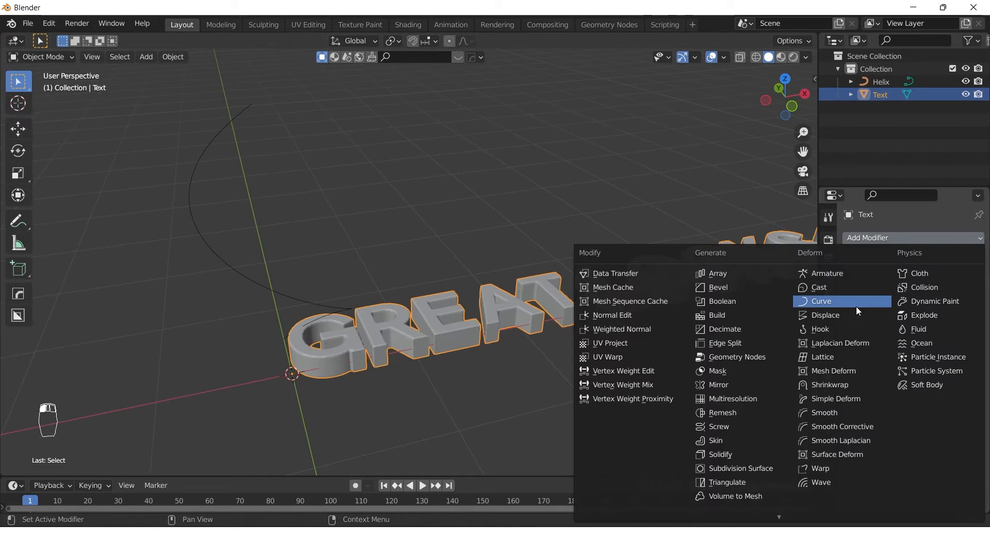
pyautogui.click(822, 302)
pyautogui.moveTo(746, 338); pyautogui.dragTo(525, 310, button='middle')
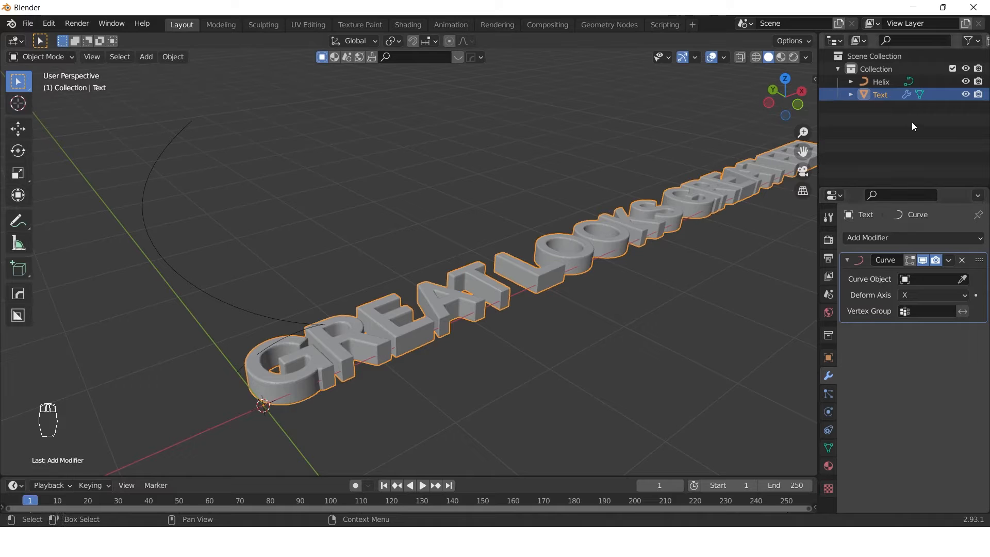
# Assign the Helix as the curve object of the text's Curve modifier
pyautogui.click(881, 83)
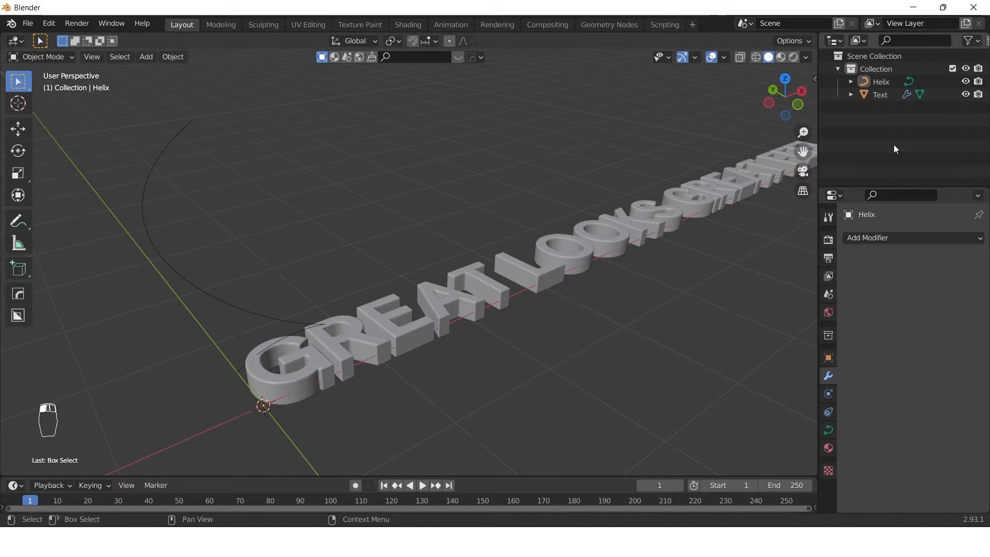
pyautogui.click(885, 95)
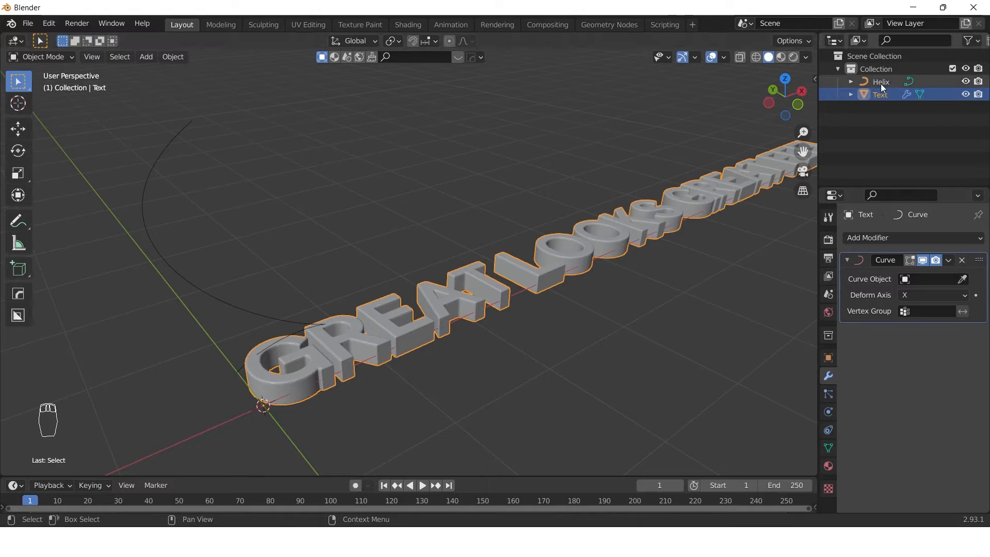
pyautogui.moveTo(879, 83); pyautogui.dragTo(918, 283)
pyautogui.moveTo(415, 276); pyautogui.dragTo(471, 174, button='middle')
pyautogui.click(473, 178)
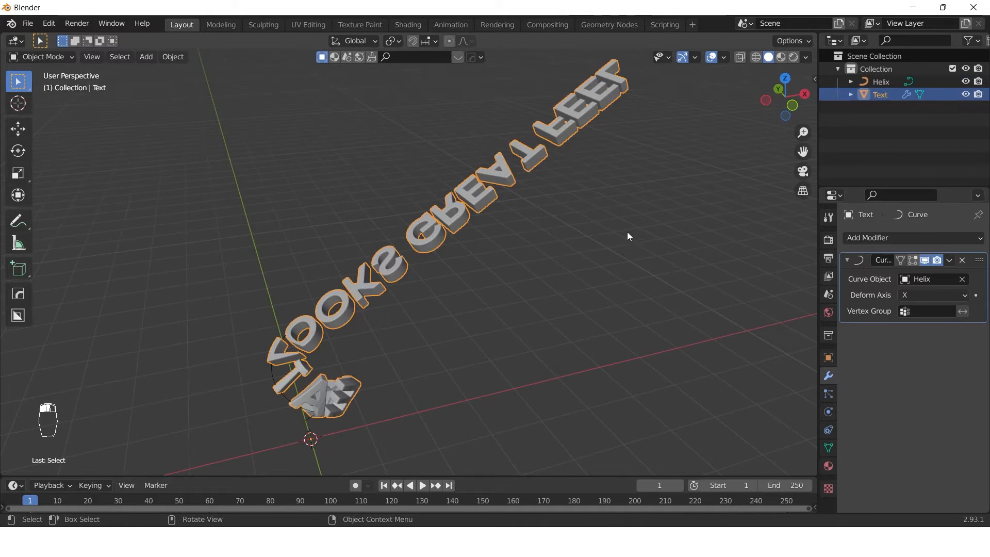
pyautogui.moveTo(637, 227); pyautogui.dragTo(621, 238, button='middle')
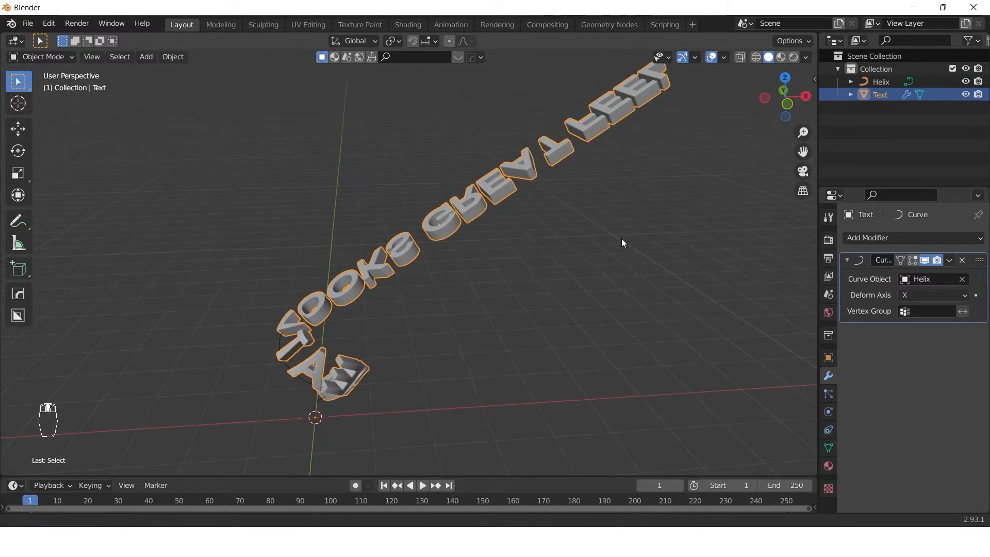
# Scale the text down uniformly to about 0.291 so that it fits along the helix
pyautogui.press('s')
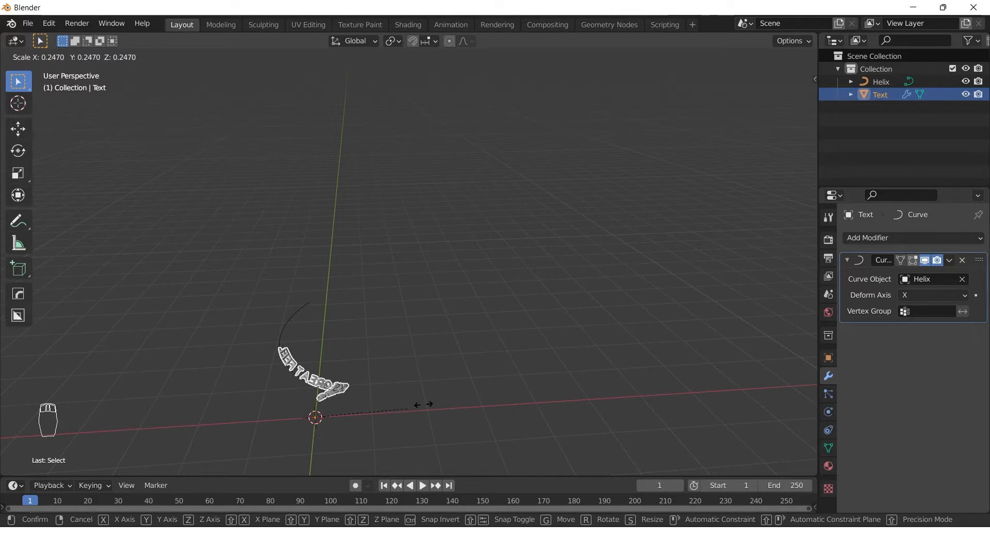
pyautogui.click(413, 402)
pyautogui.moveTo(383, 382); pyautogui.dragTo(425, 341, button='middle')
pyautogui.scroll(7, 401, 367)
pyautogui.scroll(-2, 400, 372)
pyautogui.moveTo(401, 377); pyautogui.dragTo(455, 284, button='middle')
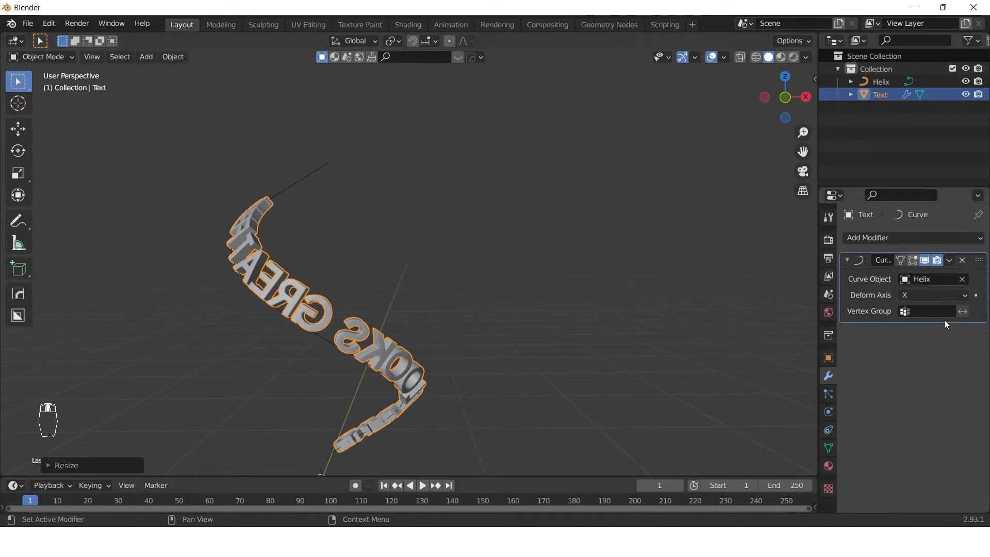
# Set the Curve modifier's deform axis to -X
pyautogui.click(848, 259)
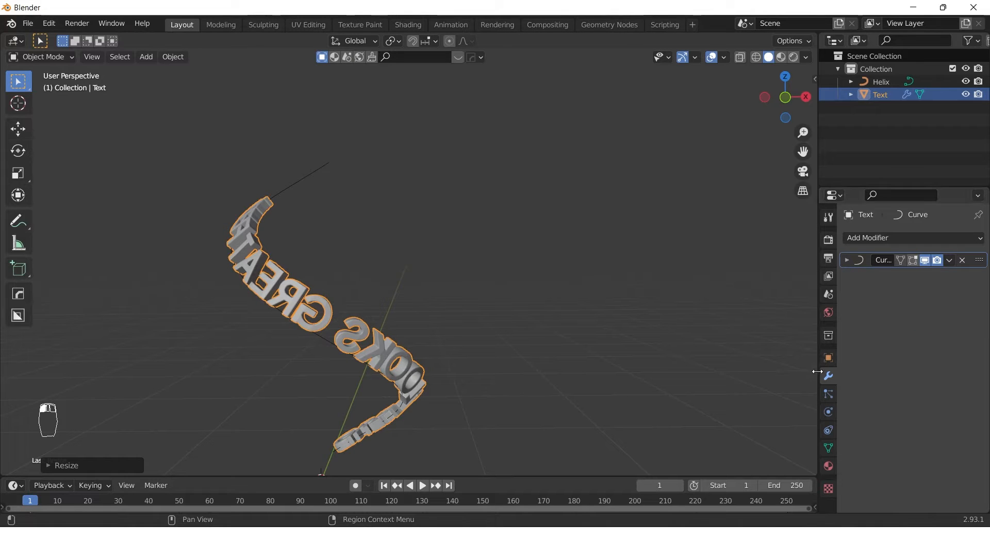
pyautogui.click(854, 262)
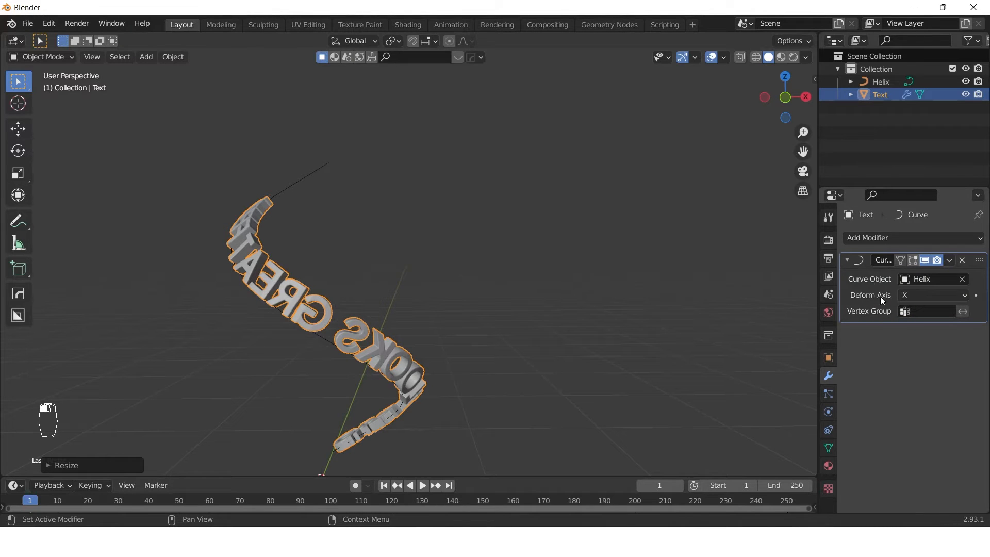
pyautogui.click(926, 295)
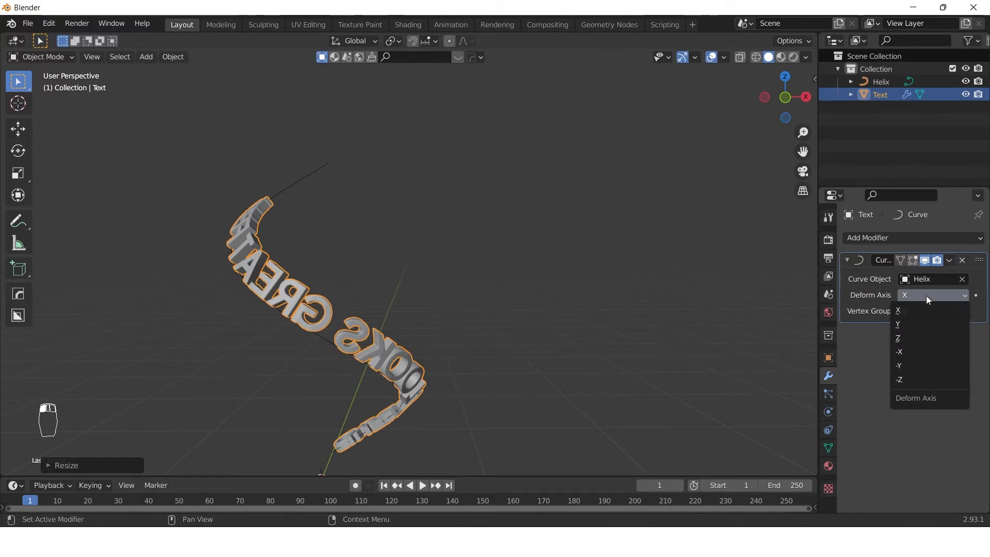
pyautogui.click(906, 354)
pyautogui.scroll(-2, 566, 272)
pyautogui.keyDown('shift'); pyautogui.moveTo(496, 360); pyautogui.dragTo(521, 325, button='middle'); pyautogui.keyUp('shift')
# Shift the text along the helix by setting its X location to about -3.3 m
pyautogui.click(828, 358)
pyautogui.moveTo(928, 277); pyautogui.dragTo(868, 276)
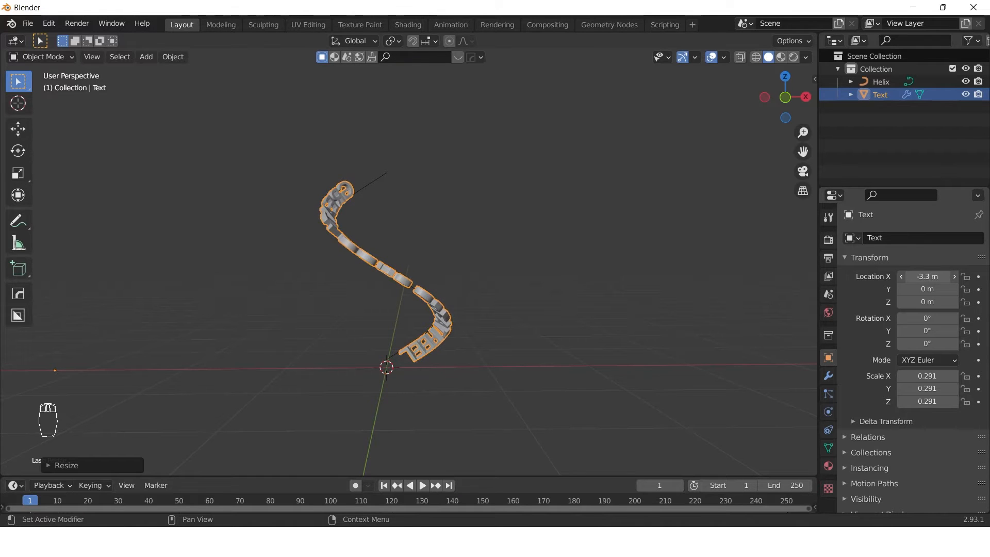
pyautogui.moveTo(384, 282); pyautogui.dragTo(394, 304, button='middle')
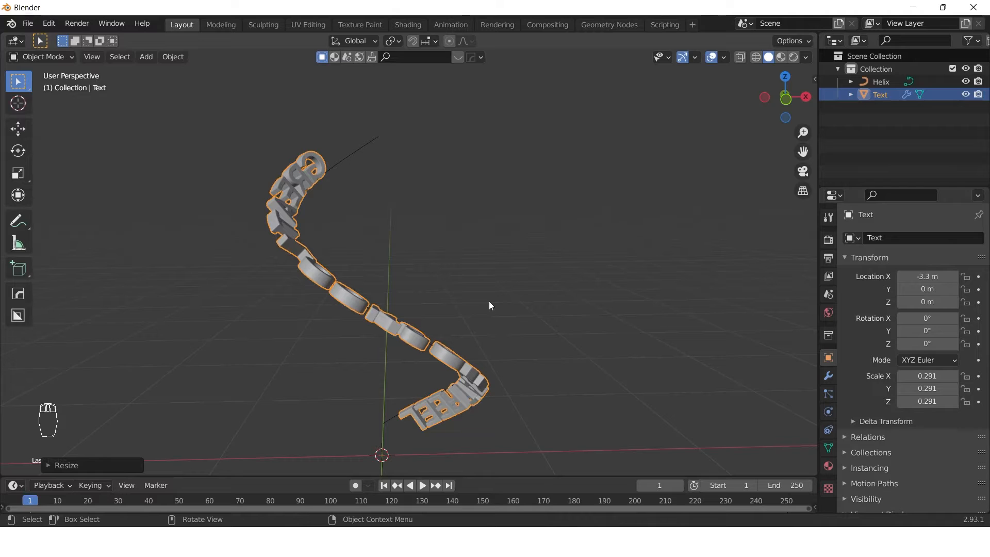
# Rotate the text about -76° around the global X axis so that the letters stand upright along the helix
pyautogui.press('r')
pyautogui.press('x')
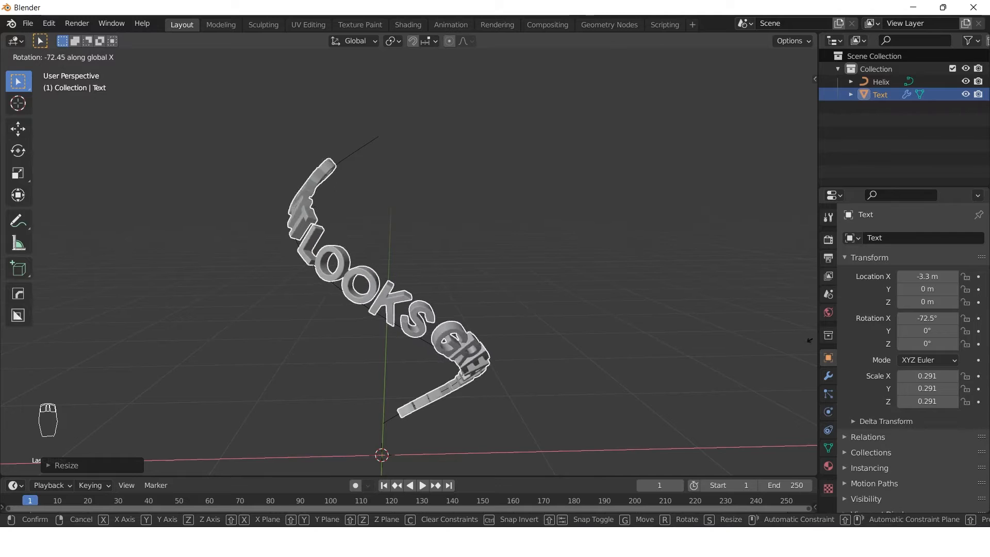
pyautogui.click(283, 285)
pyautogui.moveTo(384, 273); pyautogui.dragTo(410, 283, button='middle')
pyautogui.moveTo(601, 300); pyautogui.dragTo(393, 337, button='middle')
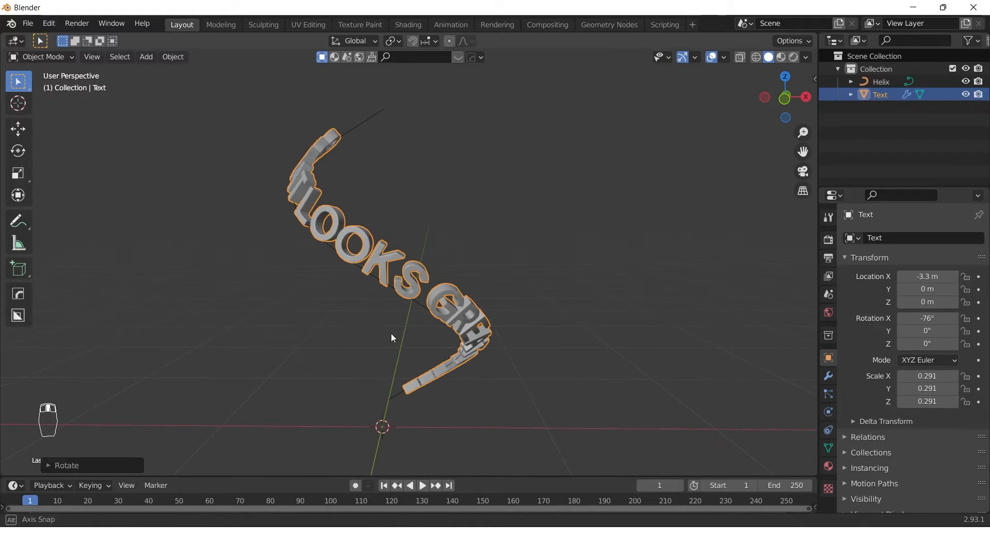
pyautogui.click(499, 211)
pyautogui.click(379, 262)
pyautogui.moveTo(380, 262); pyautogui.dragTo(334, 328, button='middle')
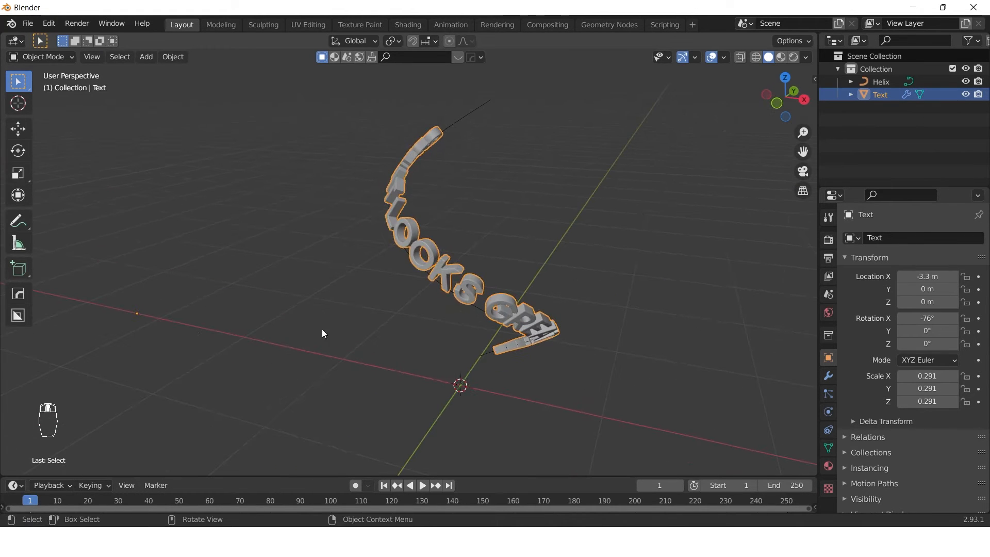
pyautogui.moveTo(430, 329); pyautogui.dragTo(441, 302, button='middle')
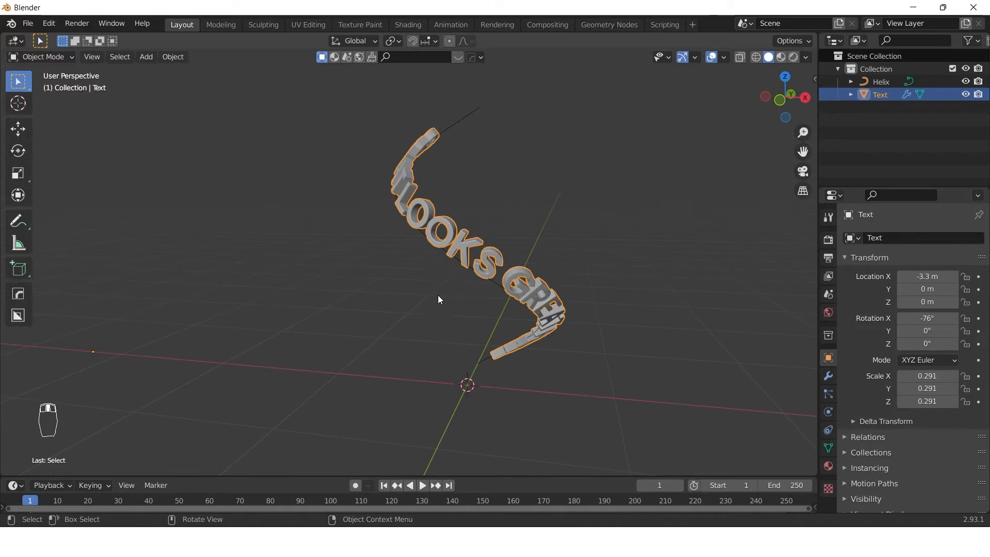
pyautogui.scroll(2, 440, 305)
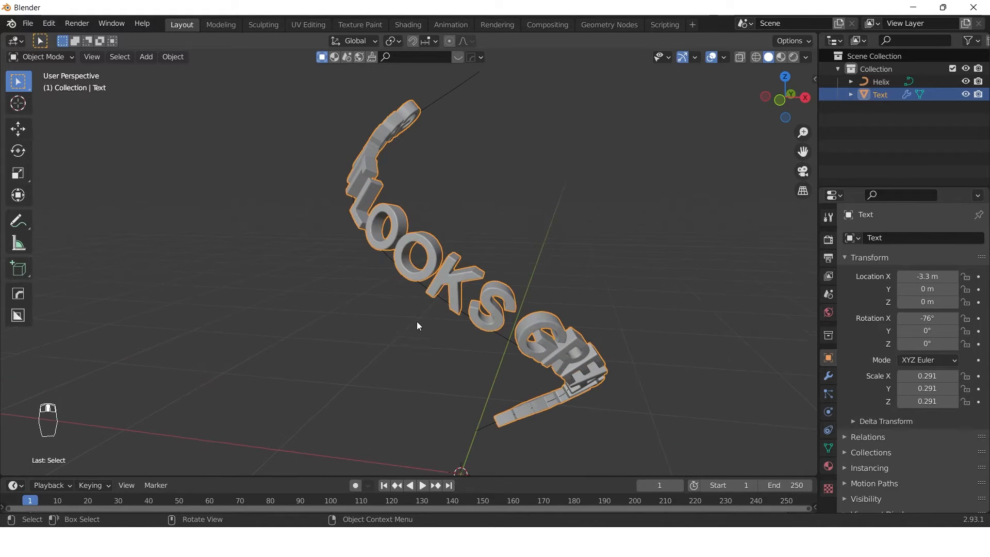
# Set the text object's origin to the 3D cursor
pyautogui.moveTo(453, 273); pyautogui.dragTo(444, 248, button='middle')
pyautogui.rightClick(450, 238)
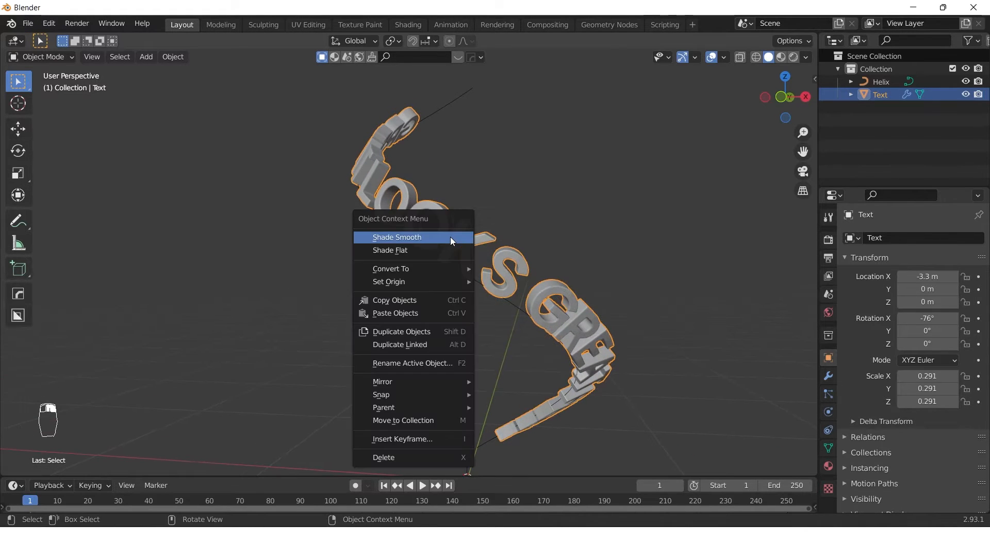
pyautogui.moveTo(429, 282)
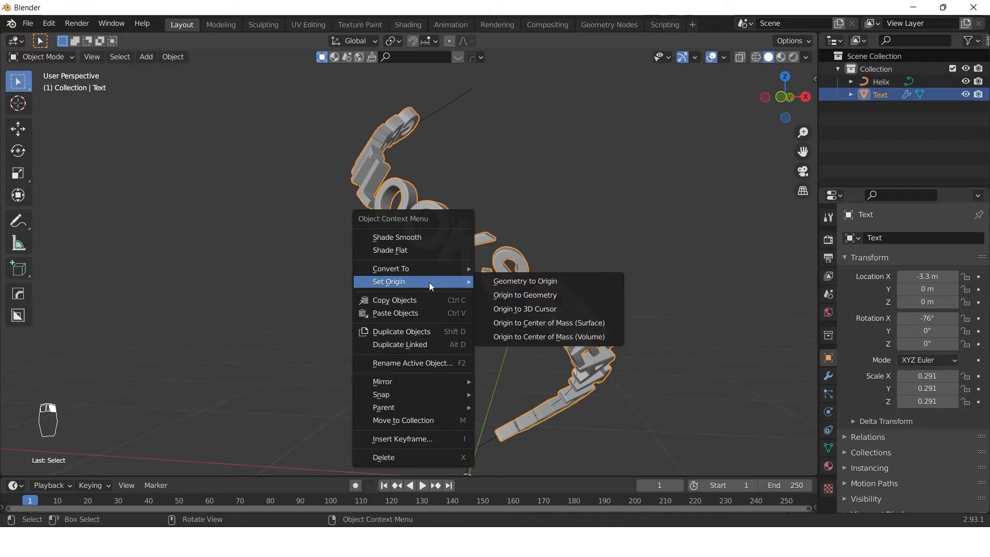
pyautogui.click(525, 308)
pyautogui.scroll(-2, 526, 309)
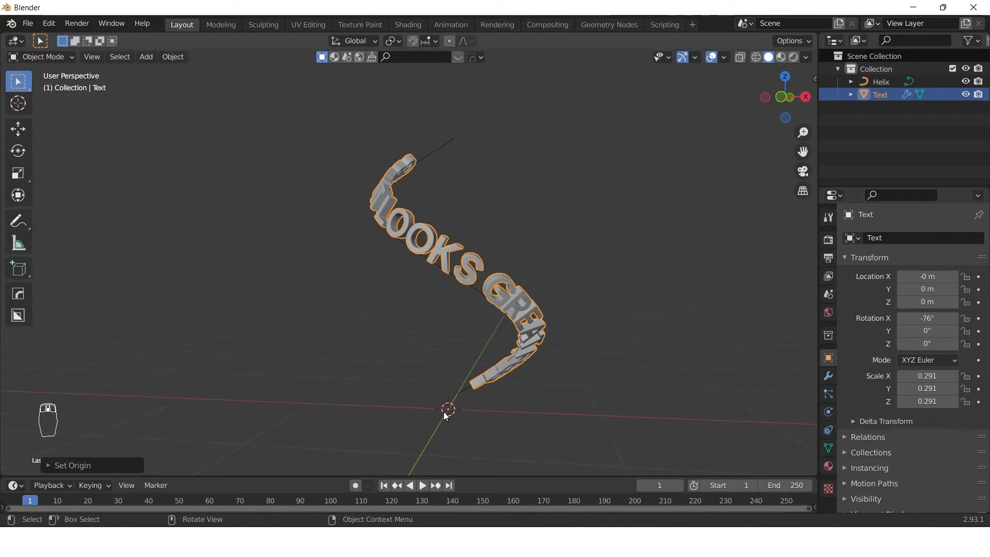
# Duplicate the helix and its wrapped text together, leaving the copies in the same place as the originals
pyautogui.moveTo(370, 353); pyautogui.dragTo(464, 391, button='middle')
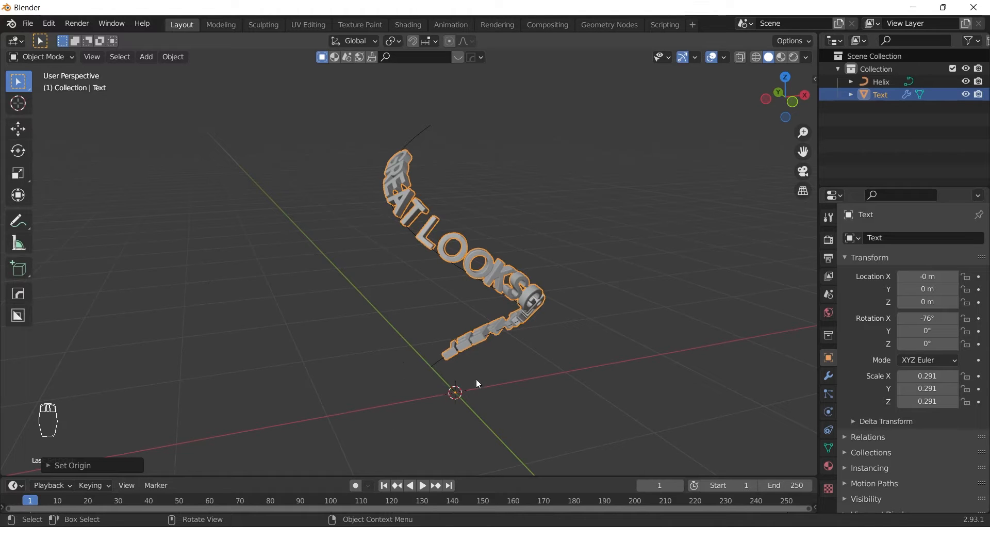
pyautogui.moveTo(460, 396)
pyautogui.mouseDown(button='middle')
pyautogui.moveTo(495, 361)
pyautogui.moveTo(478, 339)
pyautogui.moveTo(518, 333)
pyautogui.moveTo(524, 315)
pyautogui.mouseUp(button='middle')
pyautogui.moveTo(432, 366)
pyautogui.mouseDown(button='middle')
pyautogui.moveTo(504, 323)
pyautogui.moveTo(542, 332)
pyautogui.moveTo(488, 283)
pyautogui.moveTo(506, 287)
pyautogui.mouseUp(button='middle')
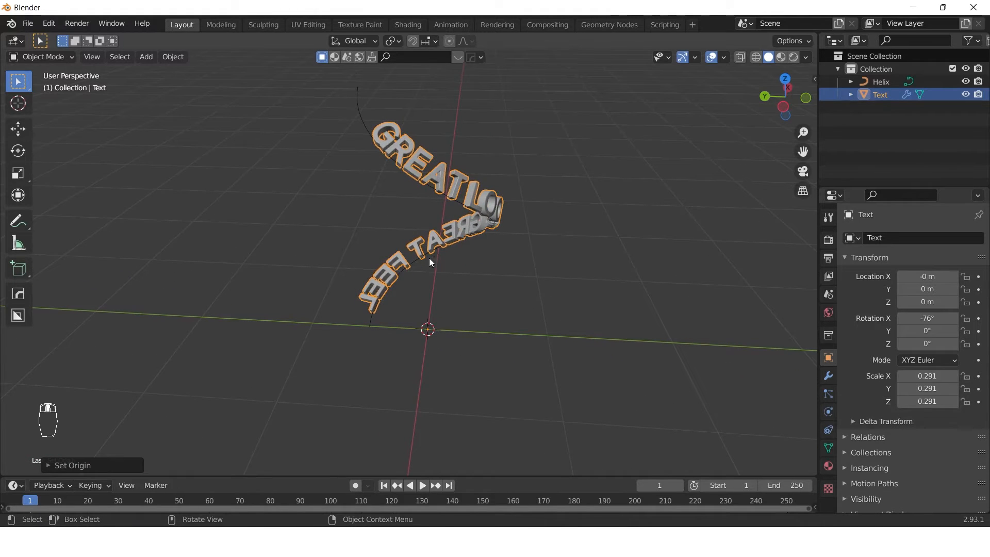
pyautogui.moveTo(427, 256)
pyautogui.mouseDown(button='middle')
pyautogui.moveTo(374, 254)
pyautogui.moveTo(507, 291)
pyautogui.mouseUp(button='middle')
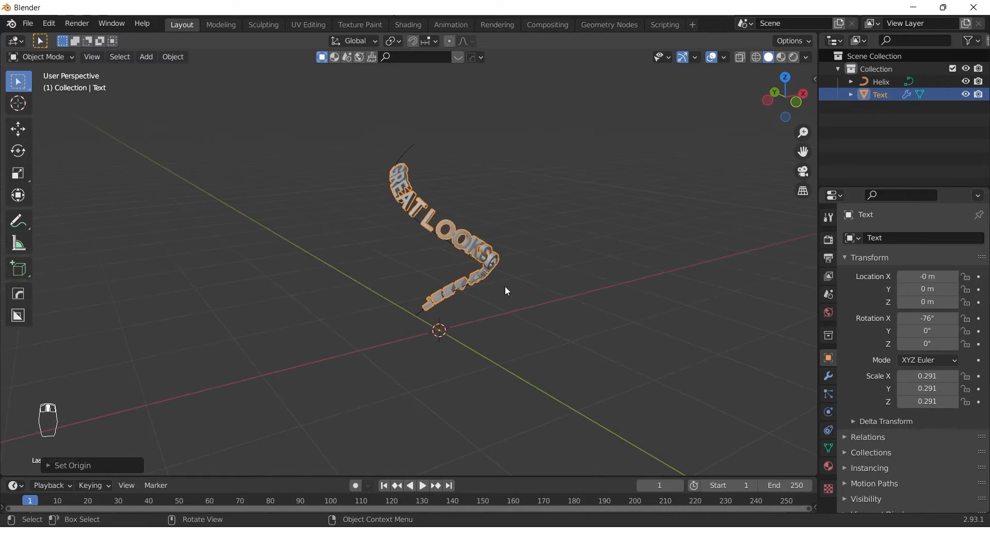
pyautogui.click(411, 156)
pyautogui.keyDown('shift'); pyautogui.click(403, 177); pyautogui.keyUp('shift')
pyautogui.moveTo(403, 178); pyautogui.dragTo(483, 263, button='middle')
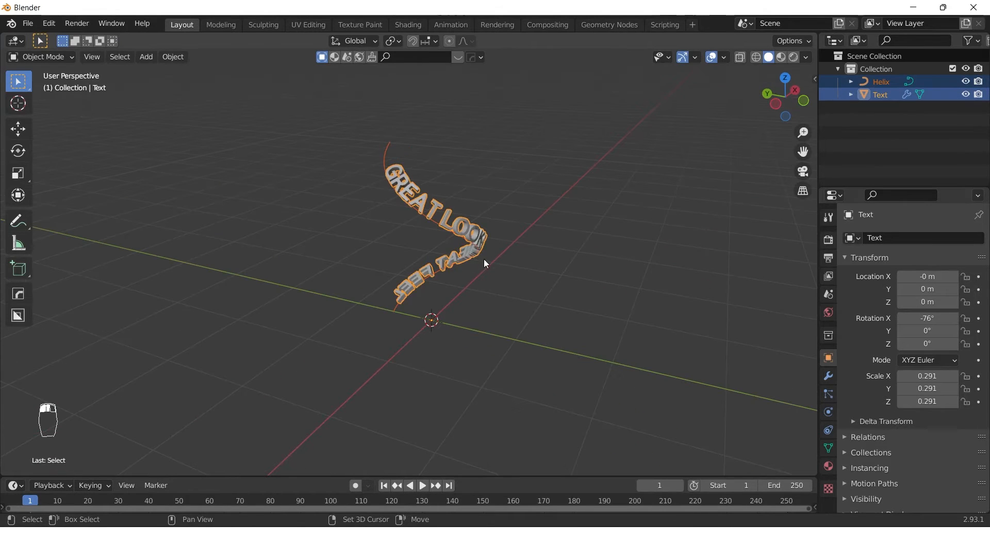
pyautogui.hotkey('shift', 'd')
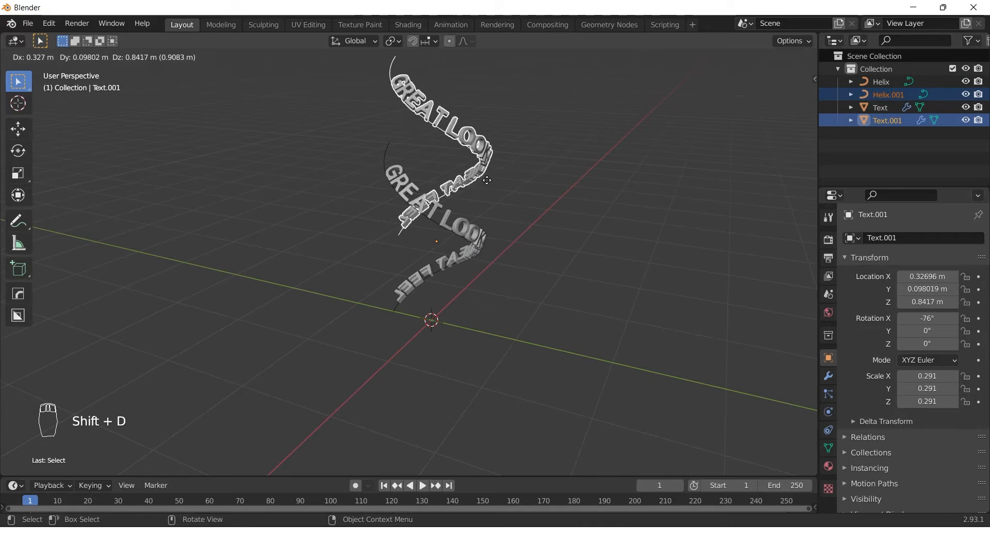
pyautogui.rightClick(487, 180)
pyautogui.moveTo(508, 240); pyautogui.dragTo(517, 280, button='middle')
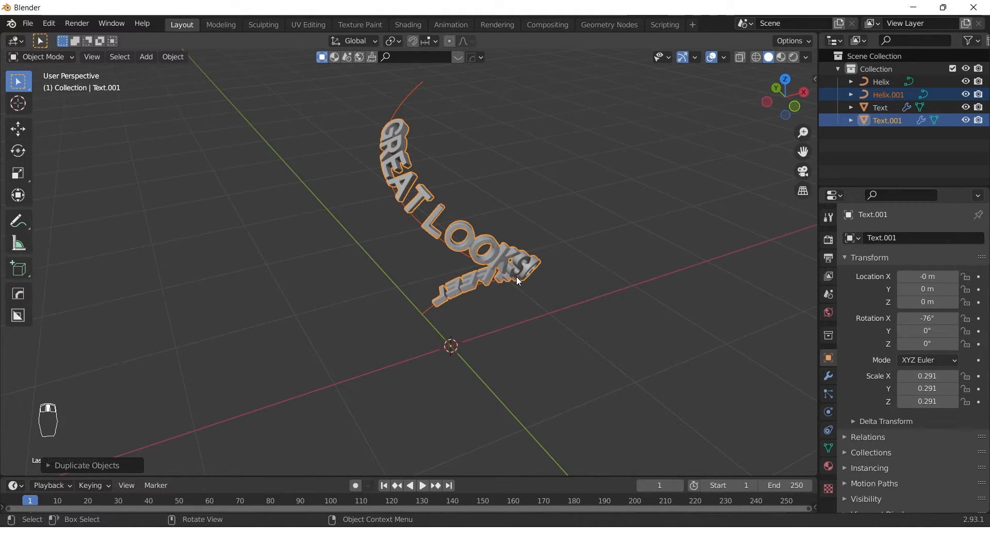
# Rotate the duplicated helix and text 180° around the global Z axis to form a double helix
pyautogui.press('r')
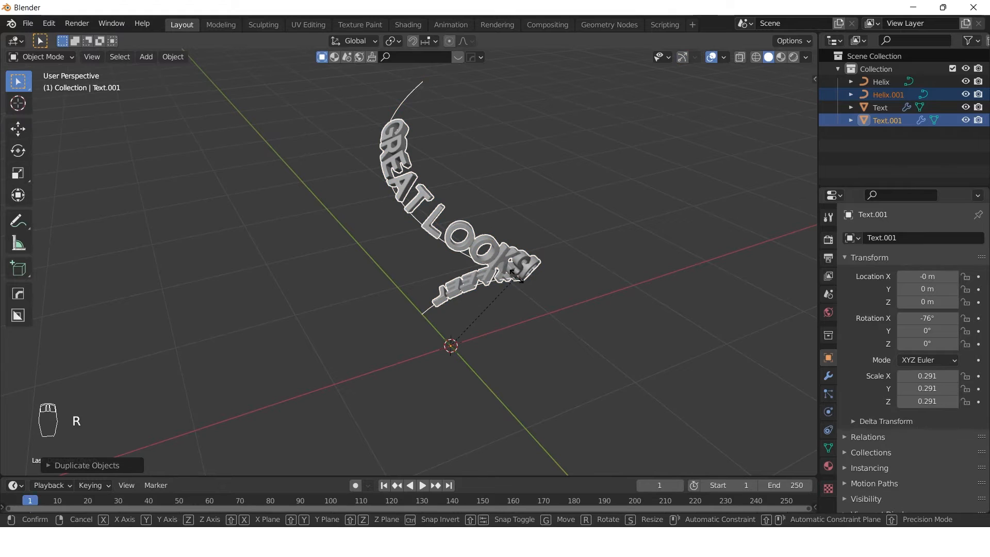
pyautogui.write('z180')
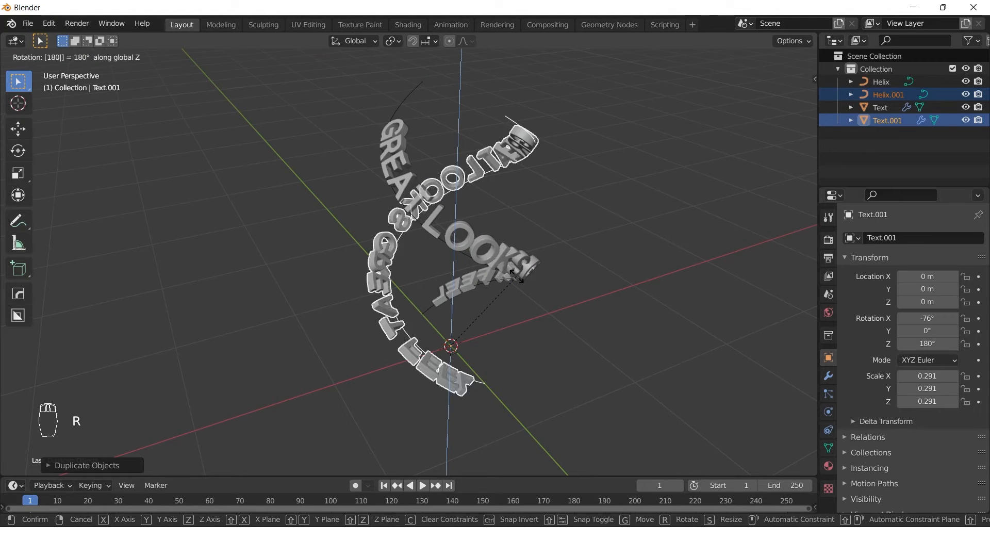
pyautogui.press('Return')
pyautogui.moveTo(515, 277); pyautogui.dragTo(438, 290, button='middle')
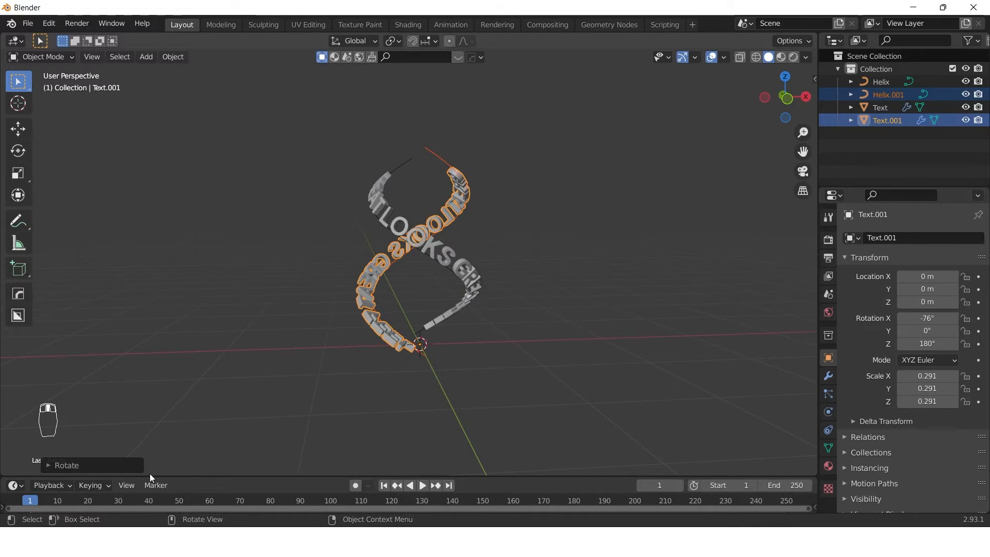
# Enlarge the timeline and keyframe the original text's X location at about 3.34 m on frame 1
pyautogui.moveTo(227, 477); pyautogui.dragTo(278, 386)
pyautogui.click(418, 265)
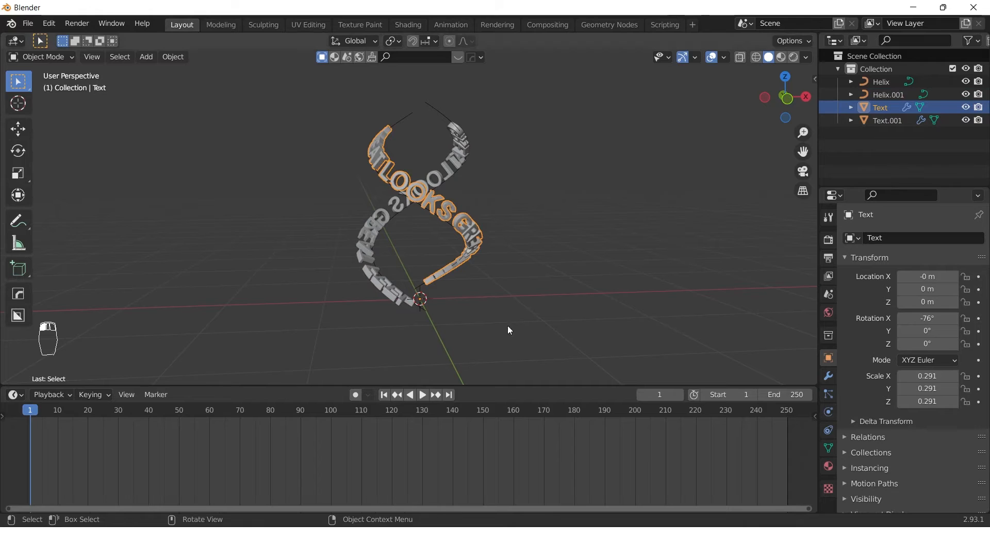
pyautogui.moveTo(927, 276); pyautogui.dragTo(984, 277)
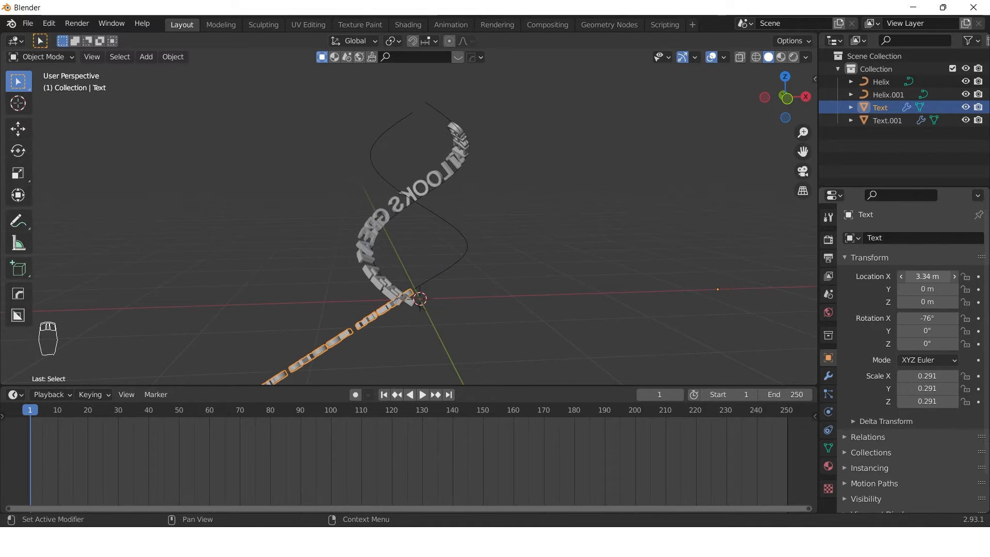
pyautogui.click(978, 276)
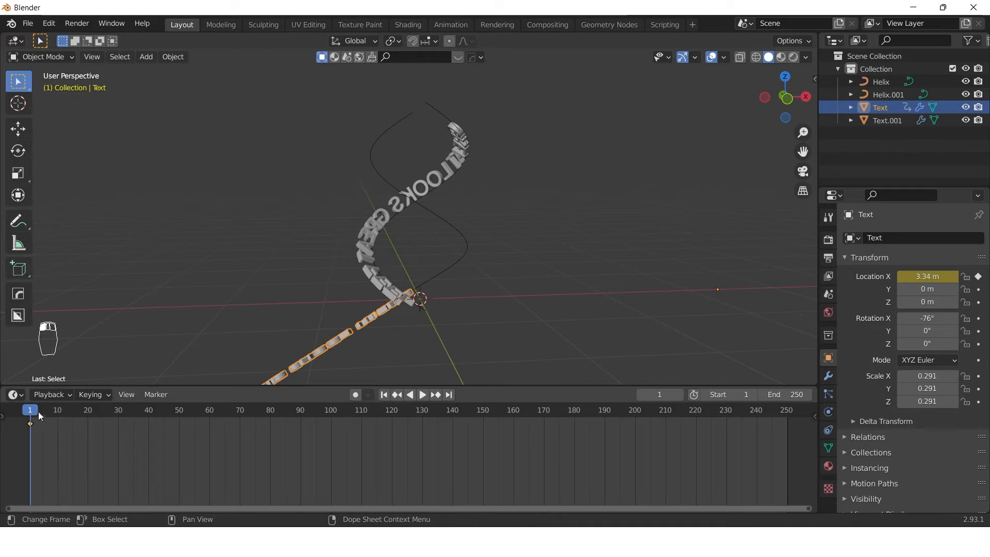
# Keyframe the original text's X location at about -3.67 m on frame 120, past the upper end of its helix
pyautogui.moveTo(38, 411); pyautogui.dragTo(392, 420)
pyautogui.moveTo(927, 276); pyautogui.dragTo(890, 276)
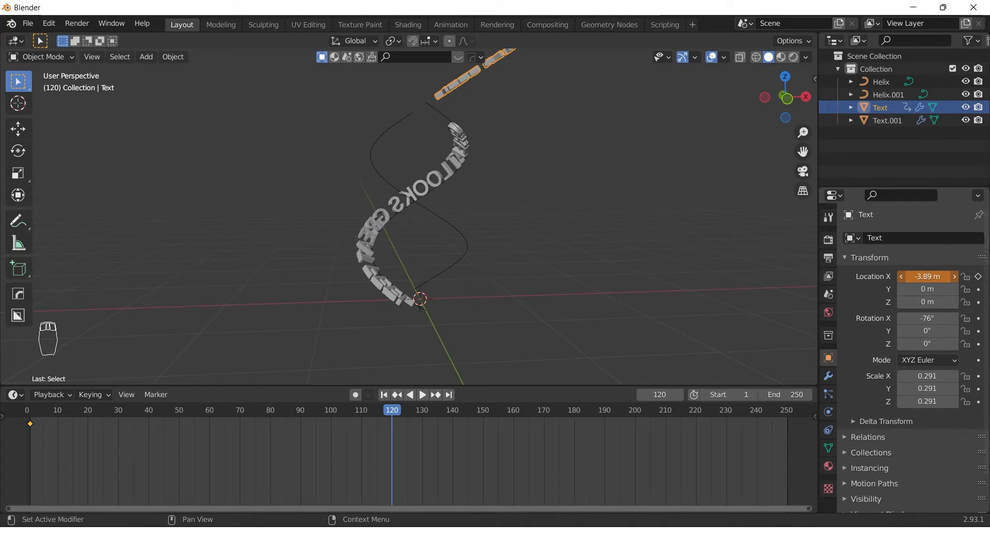
pyautogui.moveTo(769, 283); pyautogui.dragTo(882, 277)
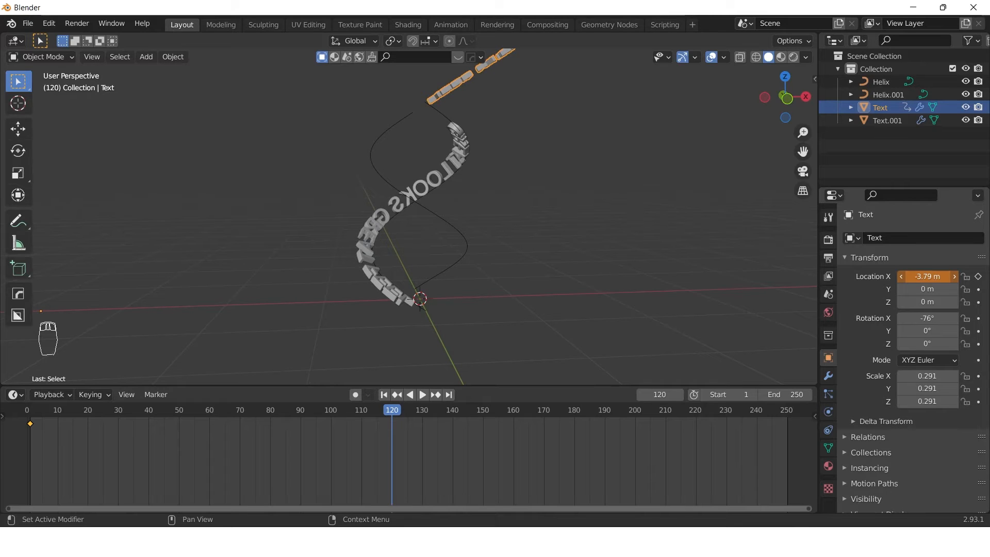
pyautogui.moveTo(926, 281); pyautogui.dragTo(934, 276)
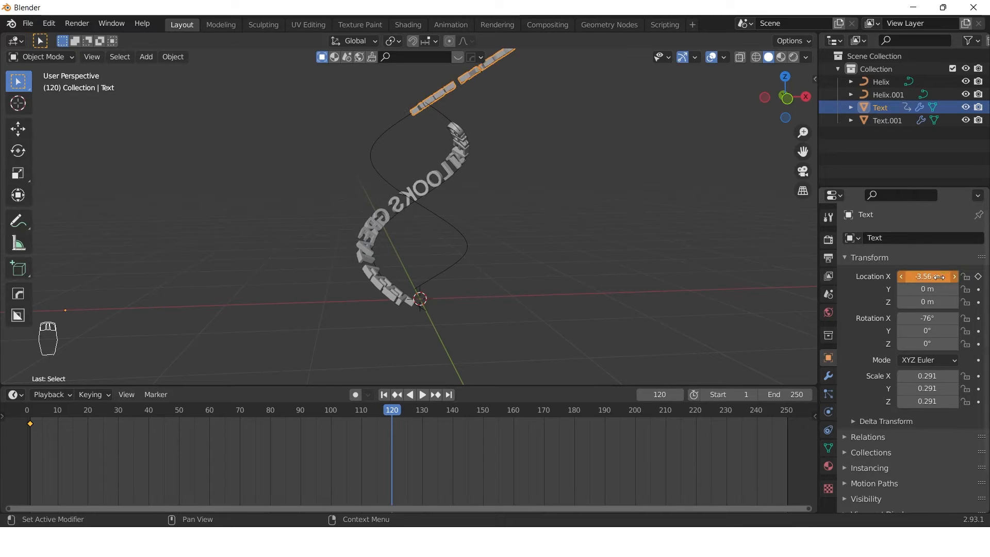
pyautogui.press('i')
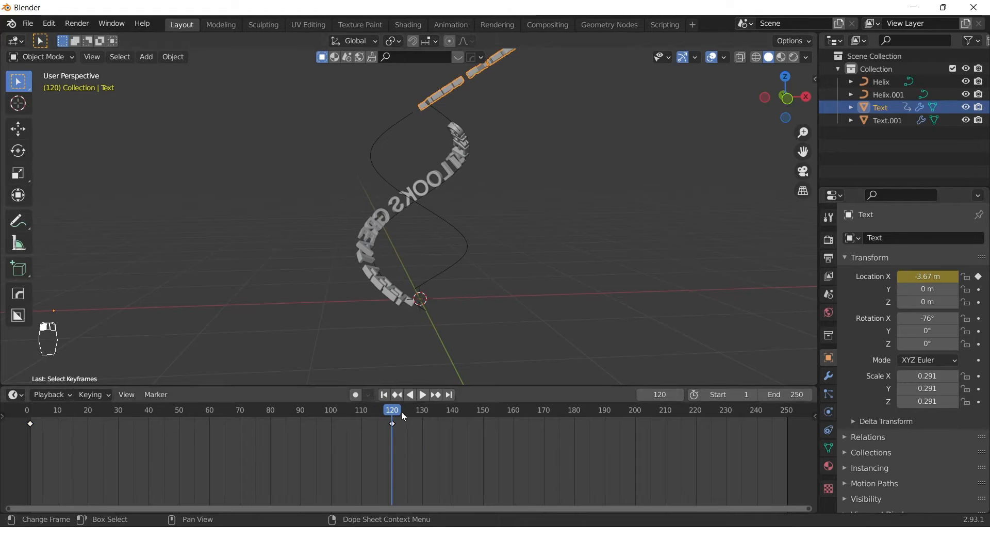
# Keyframe the duplicate text's X location at about 3.59 m on frame 1 and about -3.38 m on frame 120
pyautogui.click(376, 225)
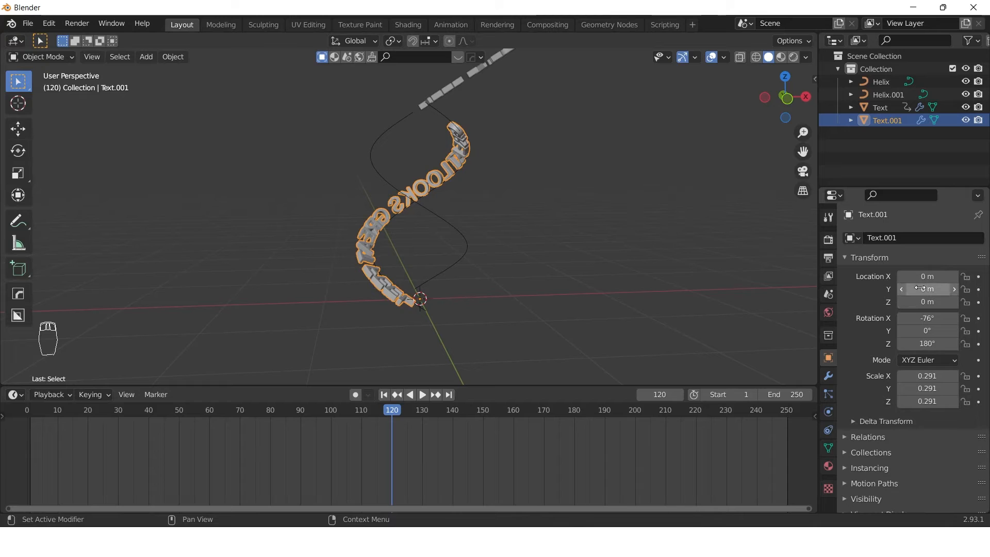
pyautogui.moveTo(927, 276); pyautogui.dragTo(987, 284)
pyautogui.click(979, 276)
pyautogui.moveTo(682, 268); pyautogui.dragTo(649, 262, button='middle')
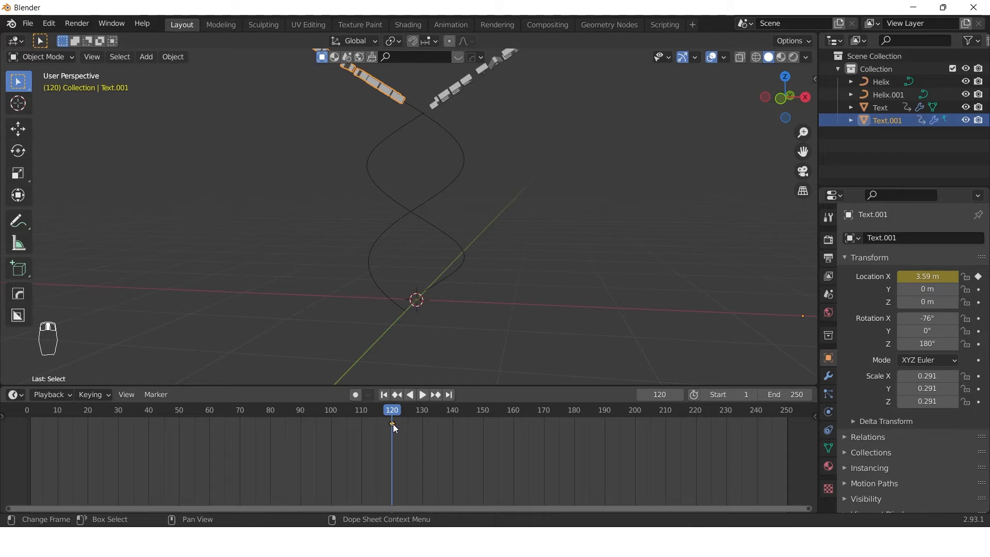
pyautogui.moveTo(392, 424); pyautogui.dragTo(67, 433)
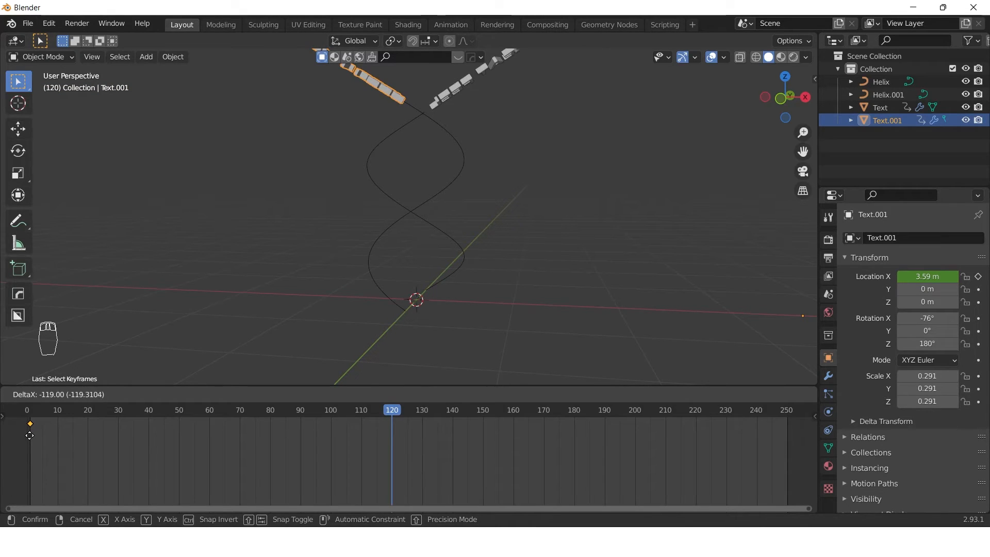
pyautogui.moveTo(172, 432); pyautogui.dragTo(173, 432)
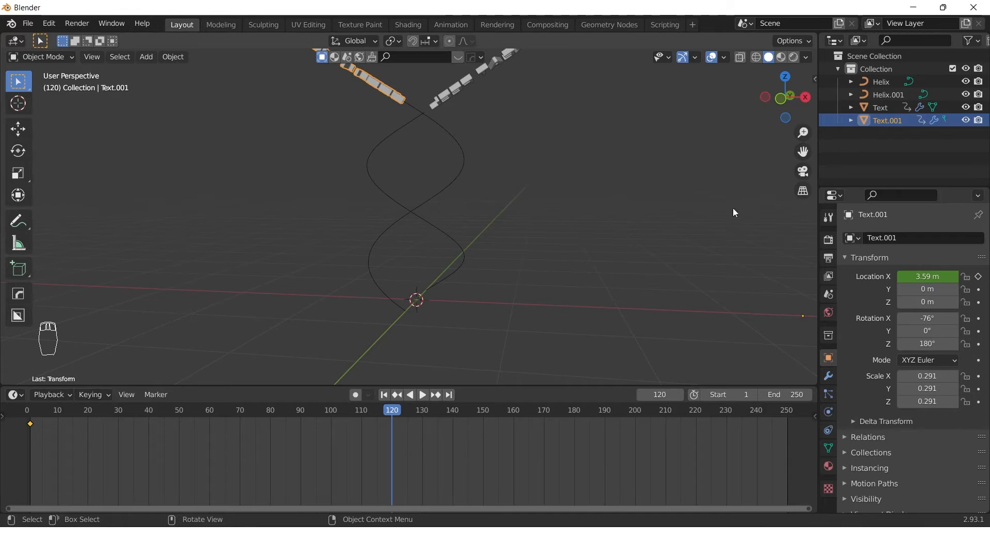
pyautogui.moveTo(927, 277); pyautogui.dragTo(817, 278)
pyautogui.click(978, 277)
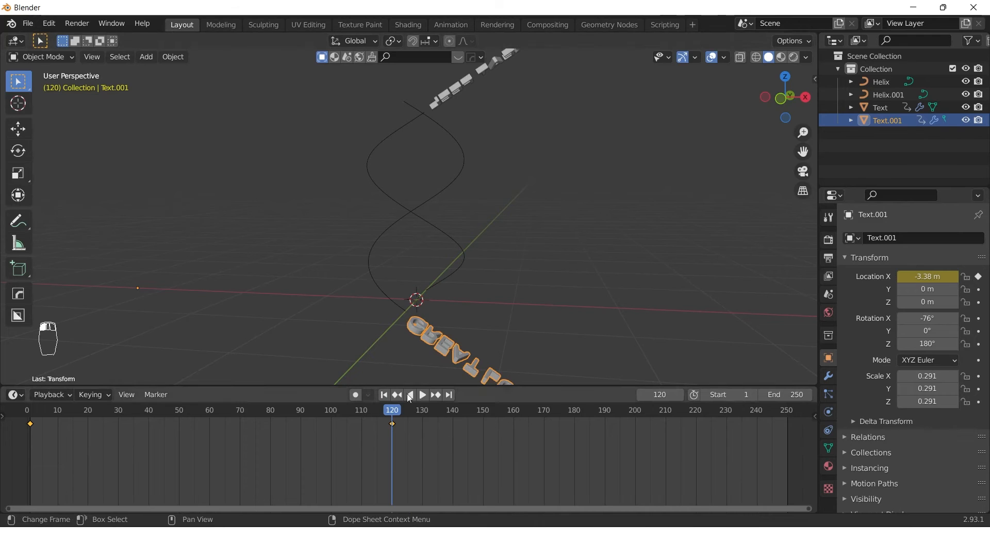
# Select both text objects and show their animation curves in the Graph Editor in place of the timeline
pyautogui.moveTo(307, 386); pyautogui.dragTo(313, 365)
pyautogui.scroll(-3, 473, 244)
pyautogui.moveTo(470, 256); pyautogui.dragTo(493, 267, button='middle')
pyautogui.moveTo(477, 120); pyautogui.dragTo(471, 157, button='middle')
pyautogui.click(473, 149)
pyautogui.keyDown('shift'); pyautogui.moveTo(499, 232); pyautogui.dragTo(499, 189, button='middle'); pyautogui.keyUp('shift')
pyautogui.keyDown('shift'); pyautogui.click(462, 291); pyautogui.keyUp('shift')
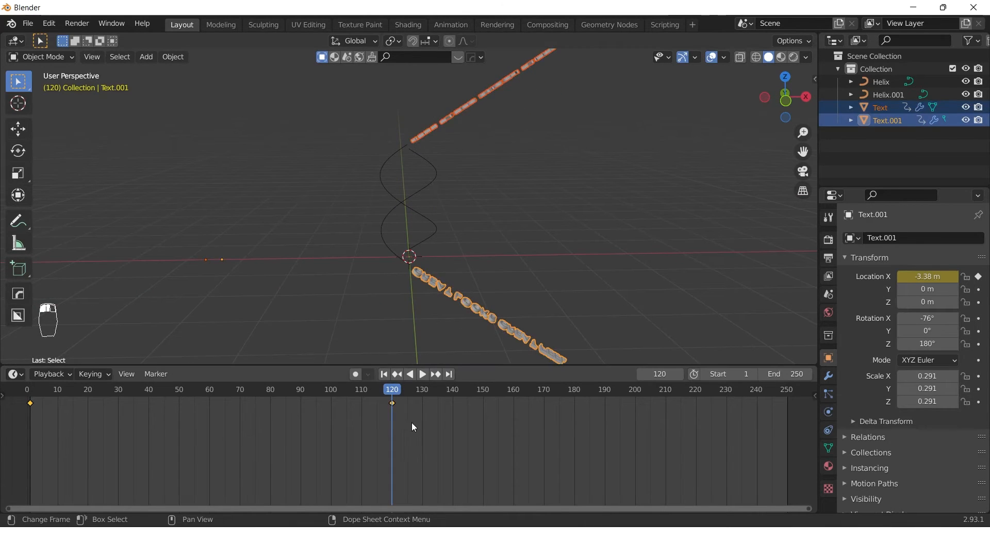
pyautogui.click(17, 375)
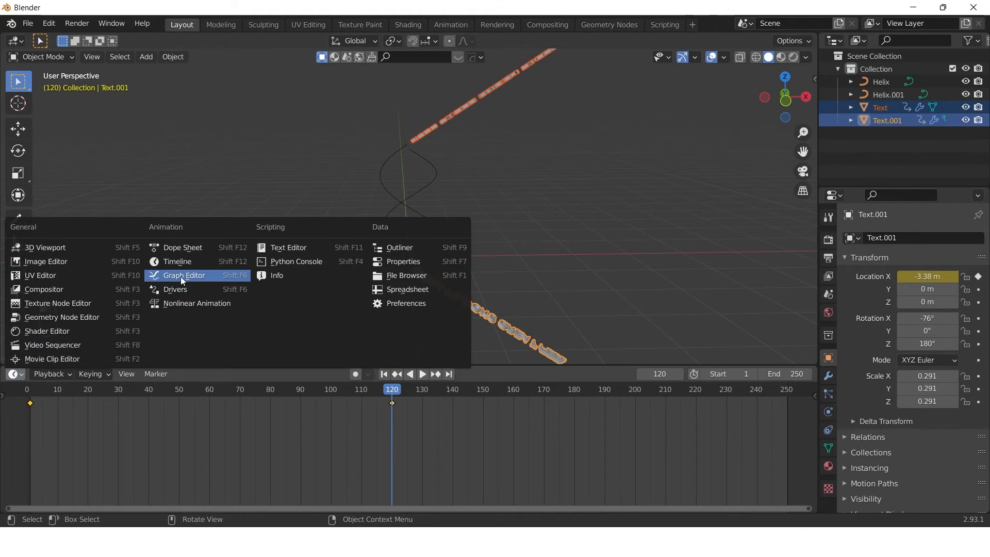
pyautogui.click(182, 276)
pyautogui.click(298, 434)
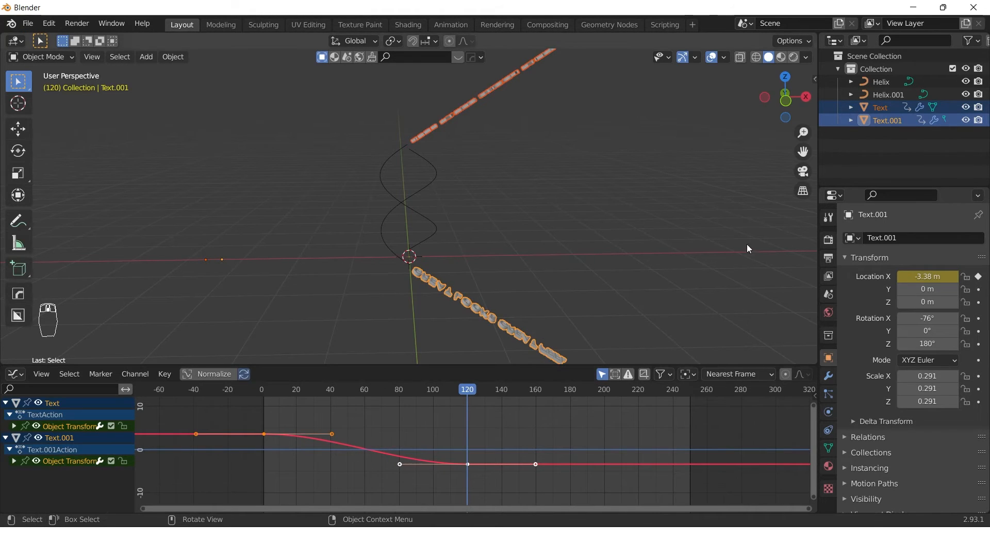
# With both text objects selected, pull the outgoing handles of their frame 1 keyframes down to about frame 23 for a steeper start
pyautogui.scroll(5, 286, 454)
pyautogui.scroll(-3, 296, 456)
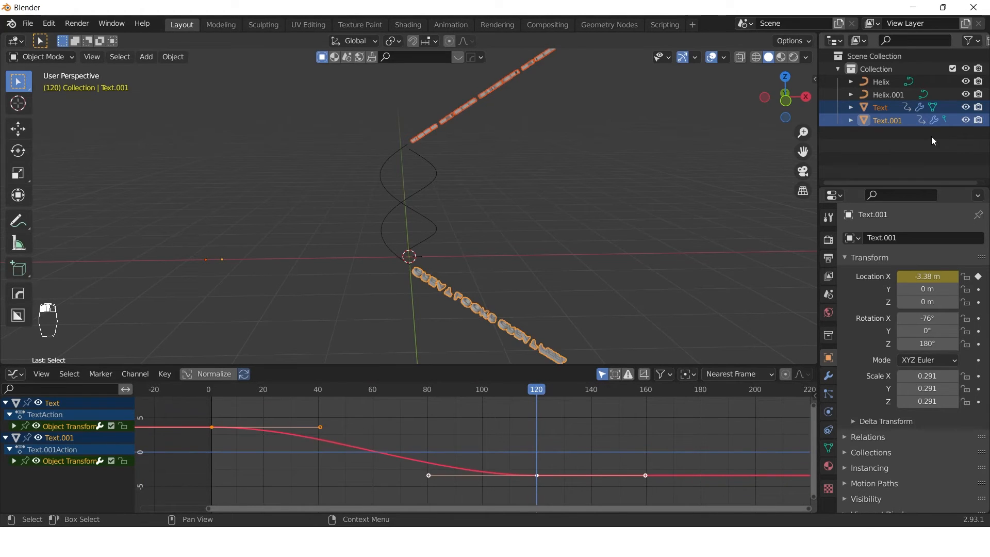
pyautogui.click(884, 121)
pyautogui.keyDown('ctrl'); pyautogui.click(884, 109); pyautogui.keyUp('ctrl')
pyautogui.moveTo(276, 403); pyautogui.dragTo(190, 460)
pyautogui.scroll(4, 299, 436)
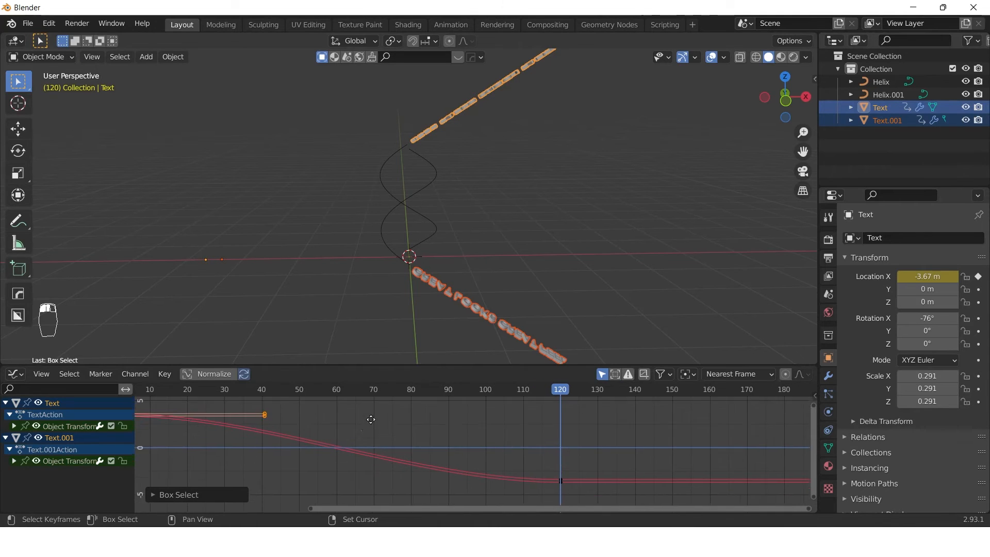
pyautogui.scroll(-4, 362, 432)
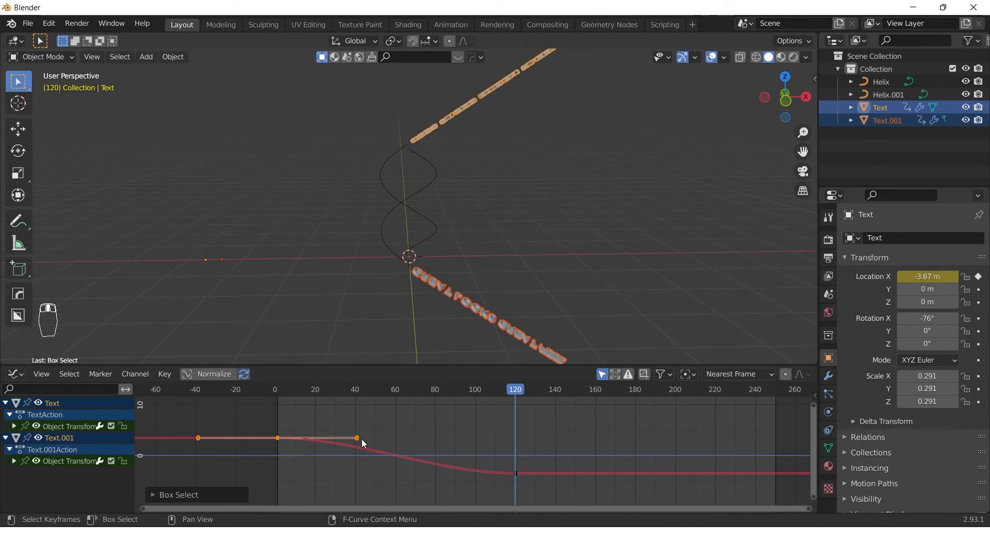
pyautogui.moveTo(813, 406); pyautogui.dragTo(813, 443)
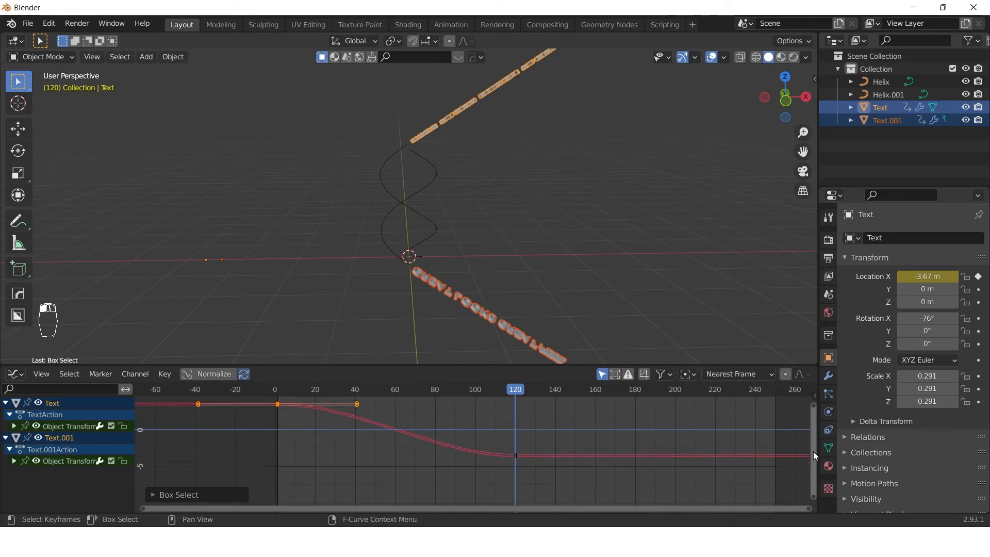
pyautogui.scroll(-4, 537, 498)
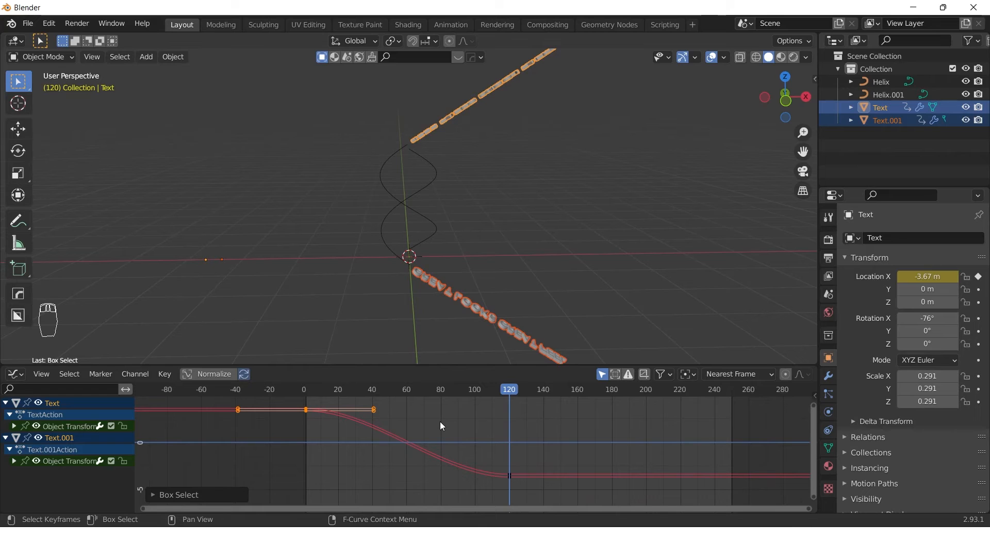
pyautogui.moveTo(374, 410); pyautogui.dragTo(343, 453)
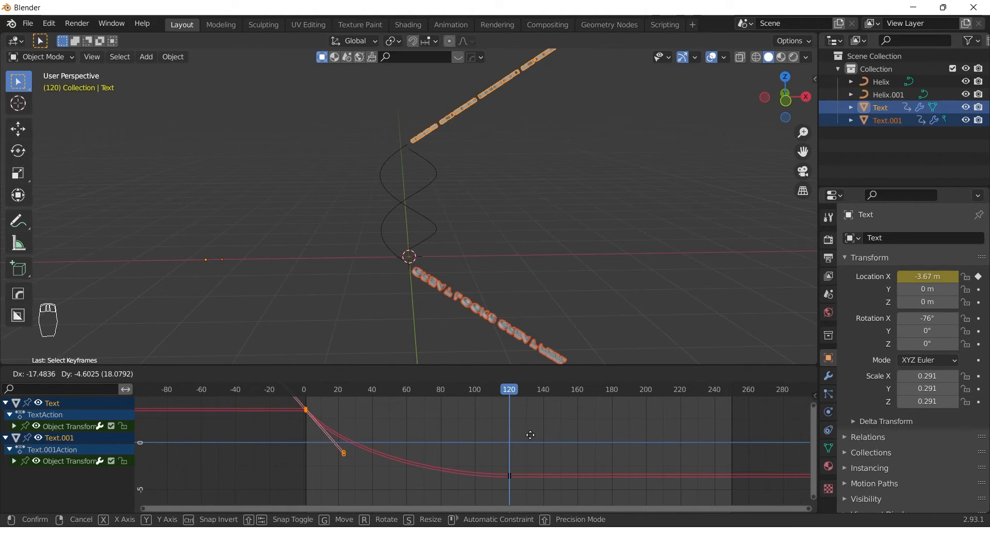
# Raise the incoming handles of both texts' frame 120 keyframes to about frame 94 so the curves end steeply
pyautogui.click(493, 488)
pyautogui.moveTo(557, 446); pyautogui.dragTo(475, 432)
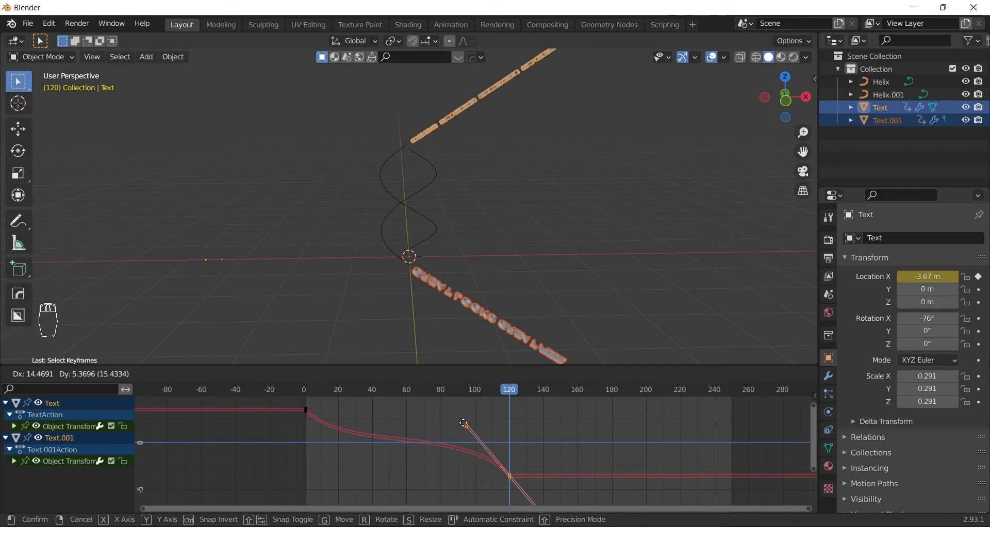
pyautogui.click(463, 429)
# Reshape the outgoing handles of both texts' frame 1 keyframes, pulling them down to about frame 26
pyautogui.click(298, 411)
pyautogui.moveTo(298, 407); pyautogui.dragTo(345, 466)
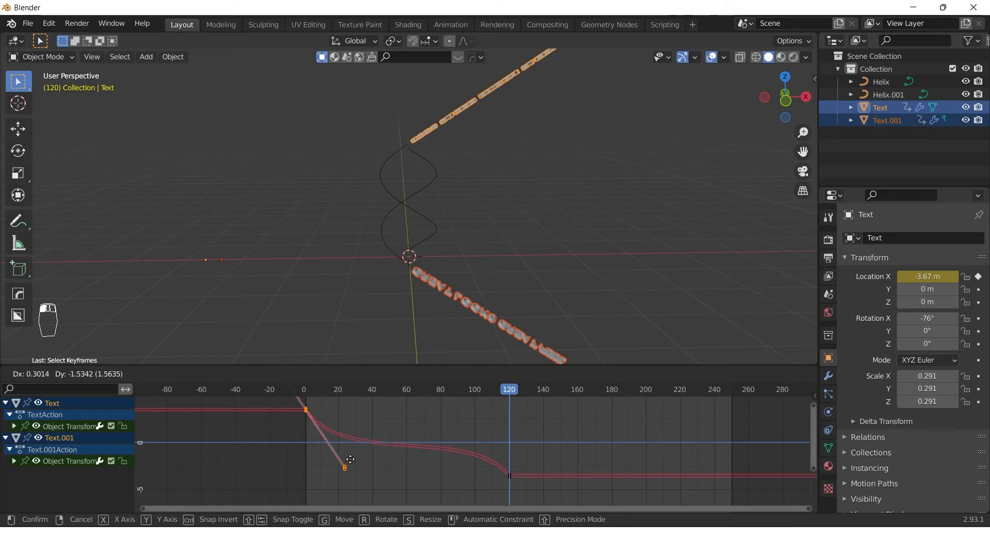
pyautogui.moveTo(350, 459); pyautogui.dragTo(349, 460)
# Show the Timeline in place of the Graph Editor
pyautogui.click(15, 374)
pyautogui.click(15, 374)
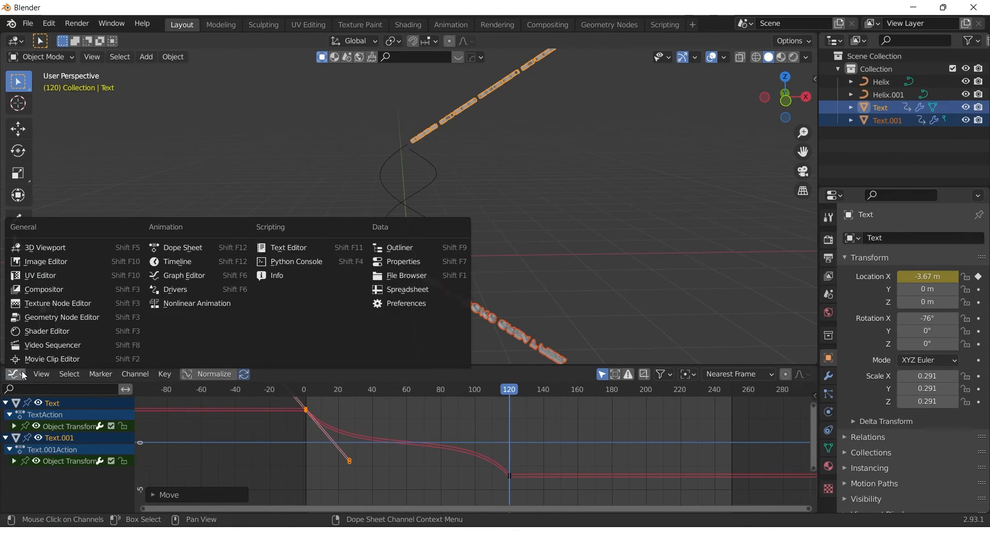
pyautogui.click(178, 262)
pyautogui.click(420, 427)
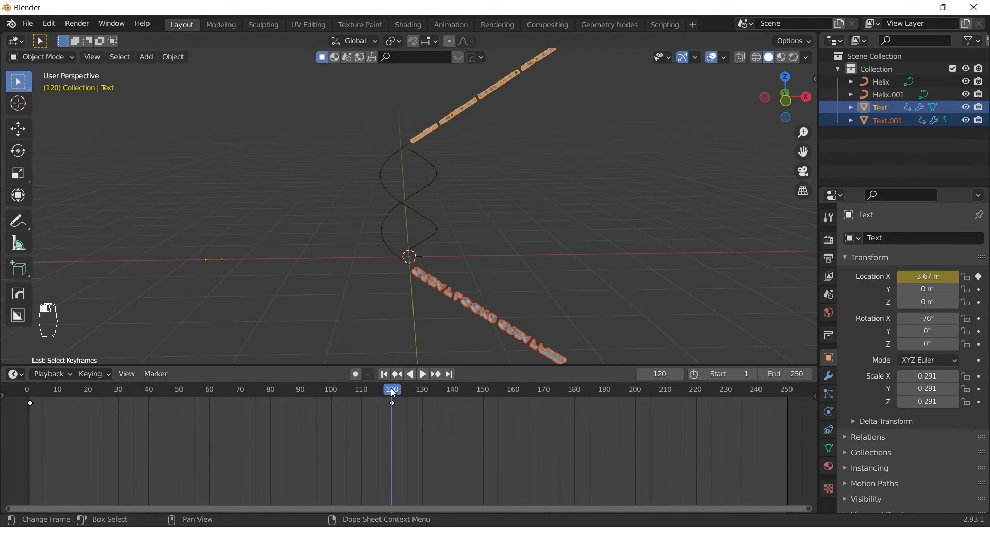
# Play and scrub the animation to check how both texts travel along the double helix, stopping at frame 57
pyautogui.hotkey('ctrl', 'shift', 'space')
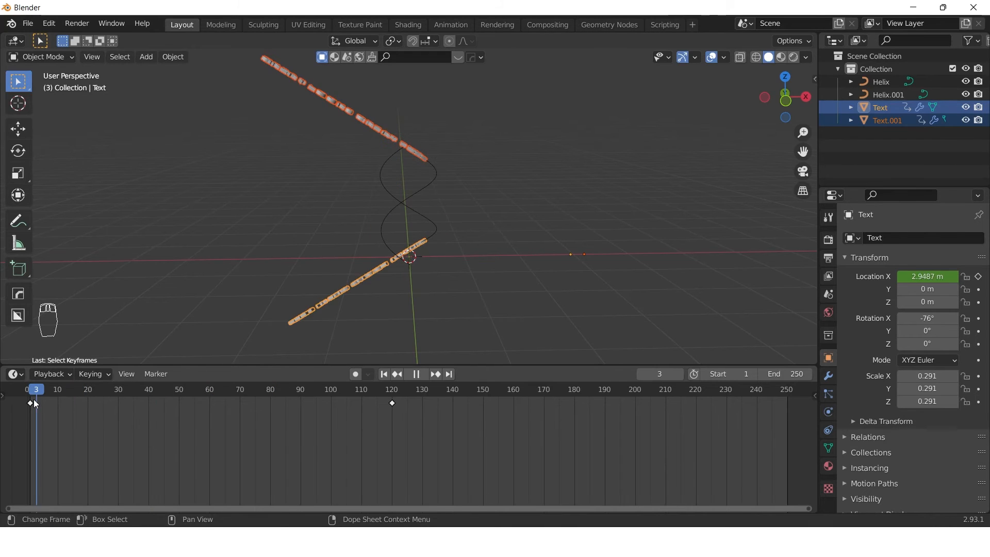
pyautogui.press('space')
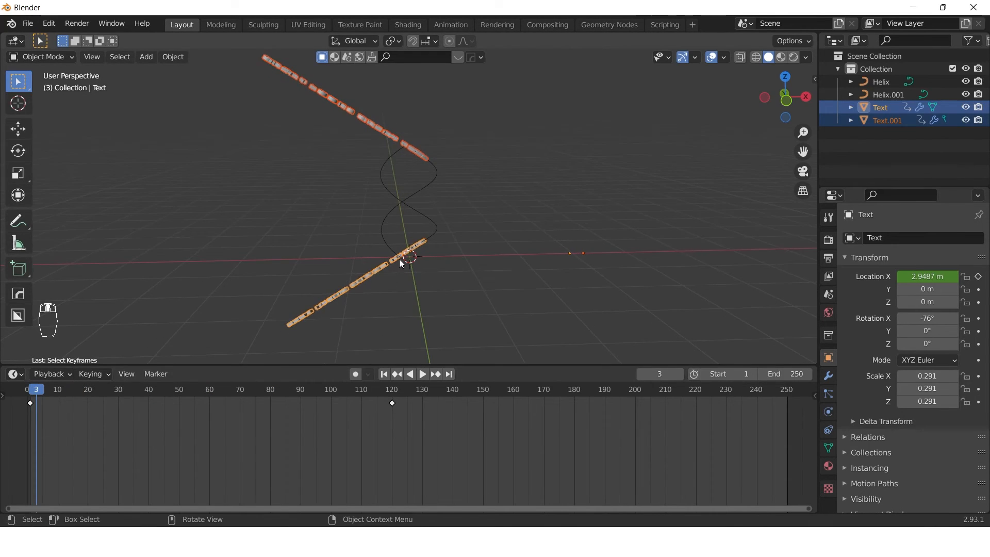
pyautogui.scroll(2, 401, 259)
pyautogui.click(422, 374)
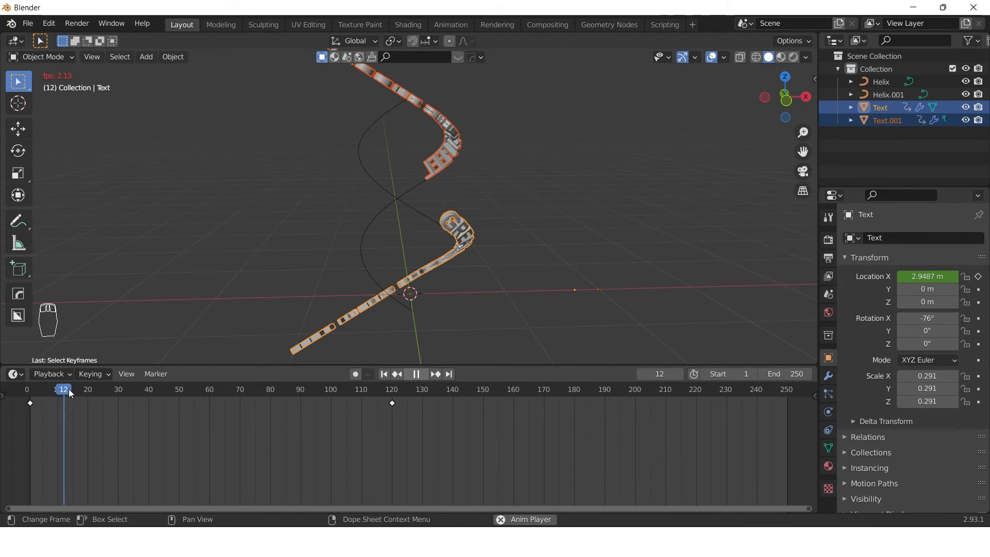
pyautogui.press('space')
pyautogui.click(83, 389)
pyautogui.moveTo(94, 388); pyautogui.dragTo(454, 201)
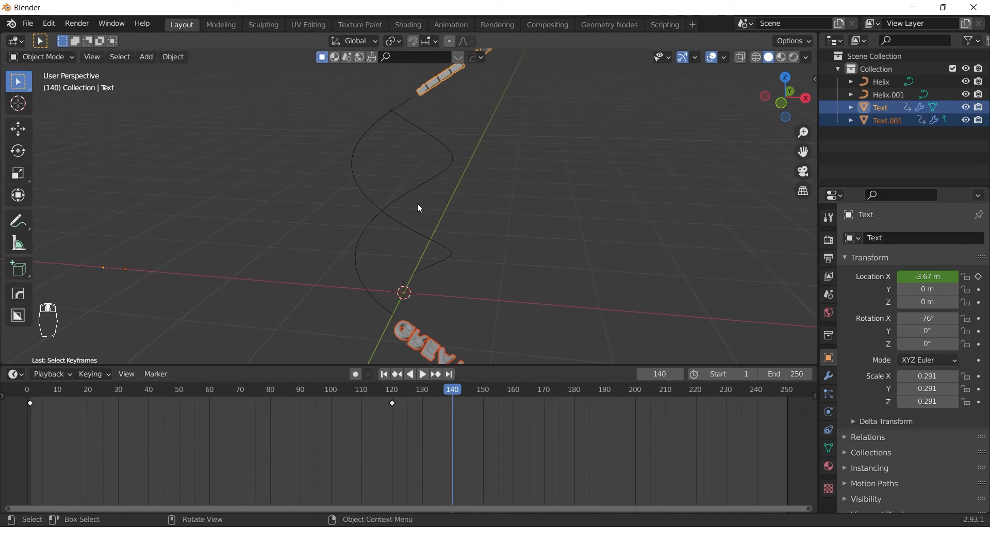
pyautogui.moveTo(184, 389); pyautogui.dragTo(204, 389)
pyautogui.moveTo(462, 210); pyautogui.dragTo(406, 234, button='middle')
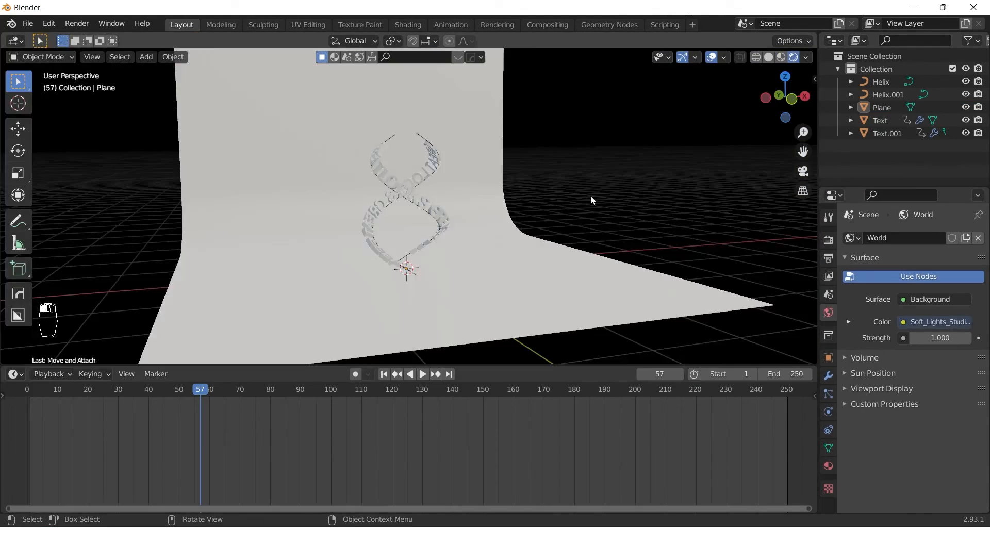
# Color the helix texts red and set up area lights around them, rotating a light about the X axis
pyautogui.click(939, 423)
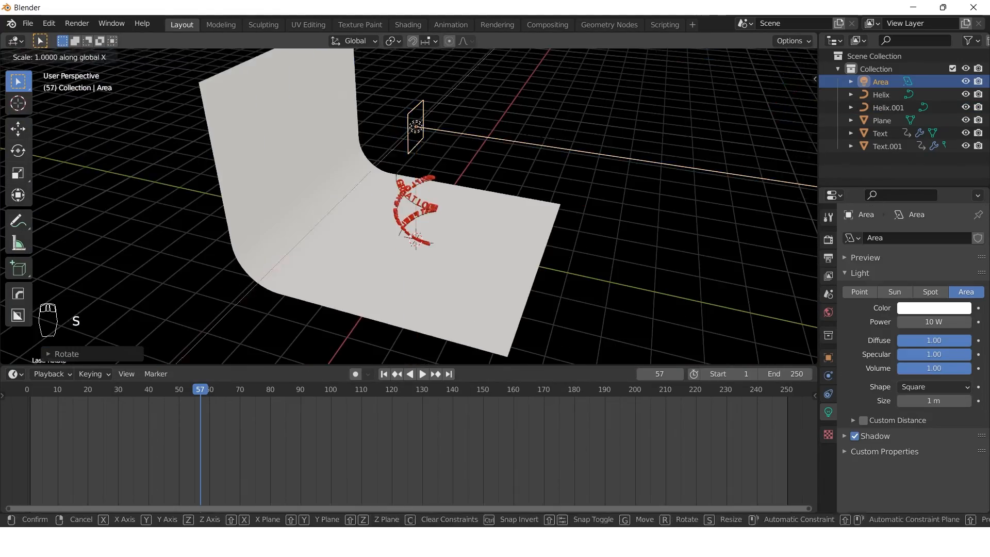
pyautogui.press('KP_7')
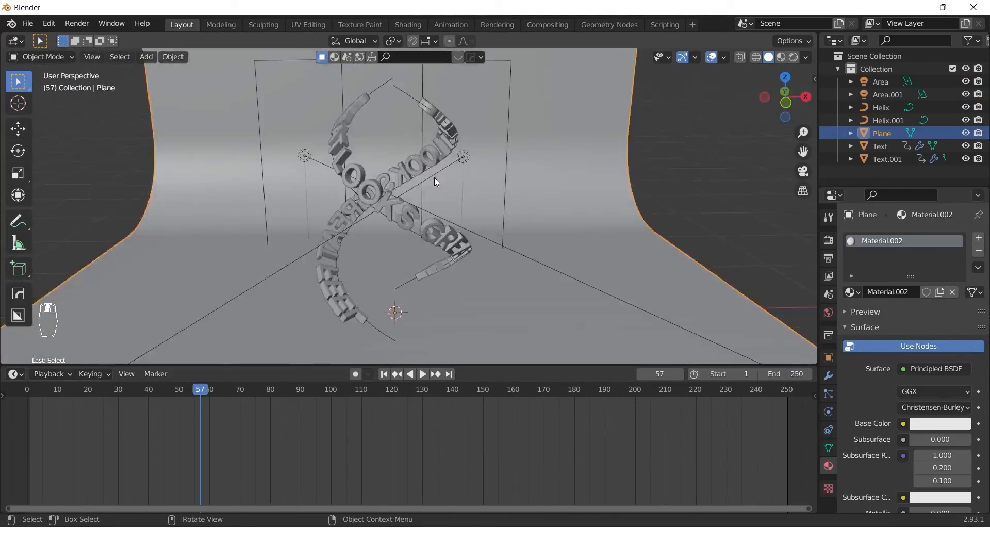
pyautogui.press('r')
pyautogui.press('x')
pyautogui.press('9')
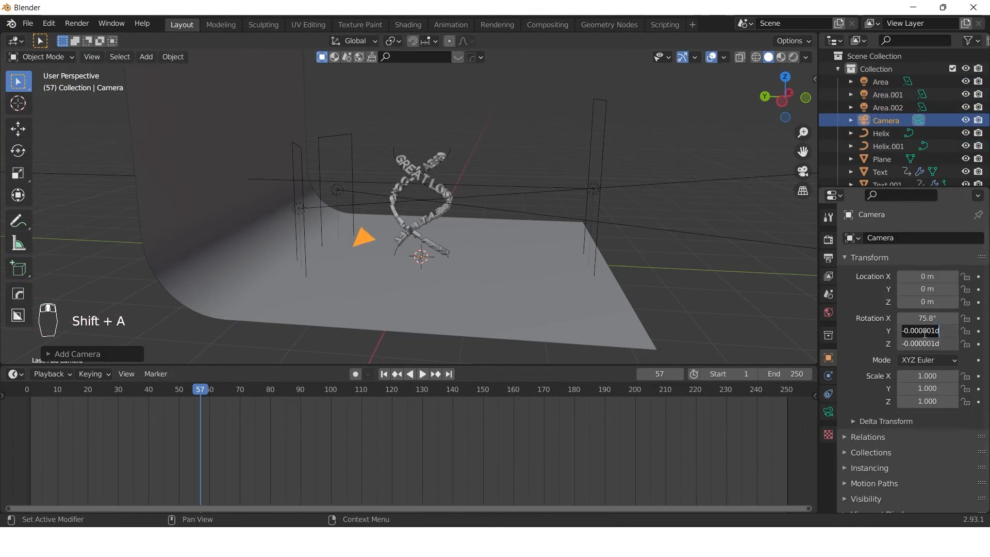
# Look through the camera and set its depth of field to focus on the empty with an F-stop of 0.7
pyautogui.press('KP_0')
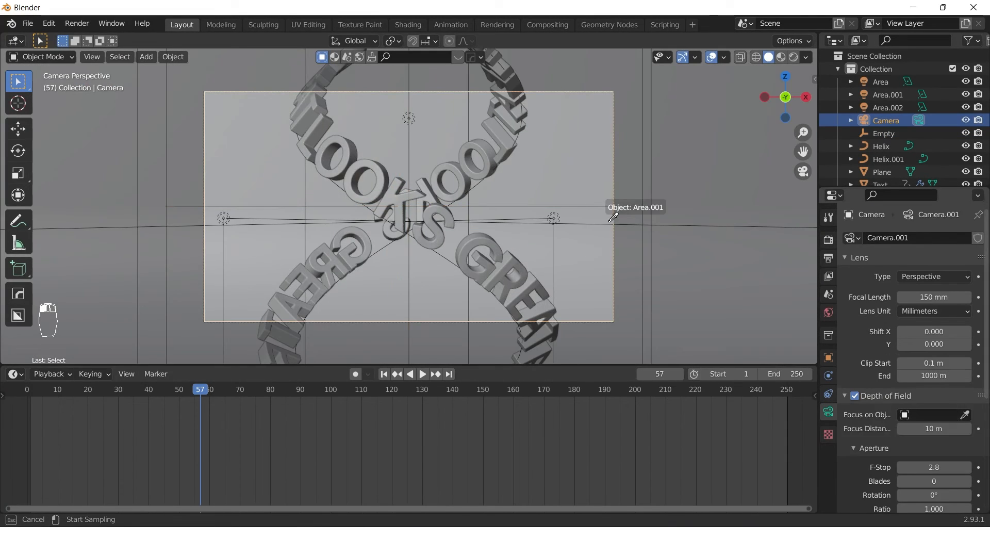
pyautogui.click(855, 313)
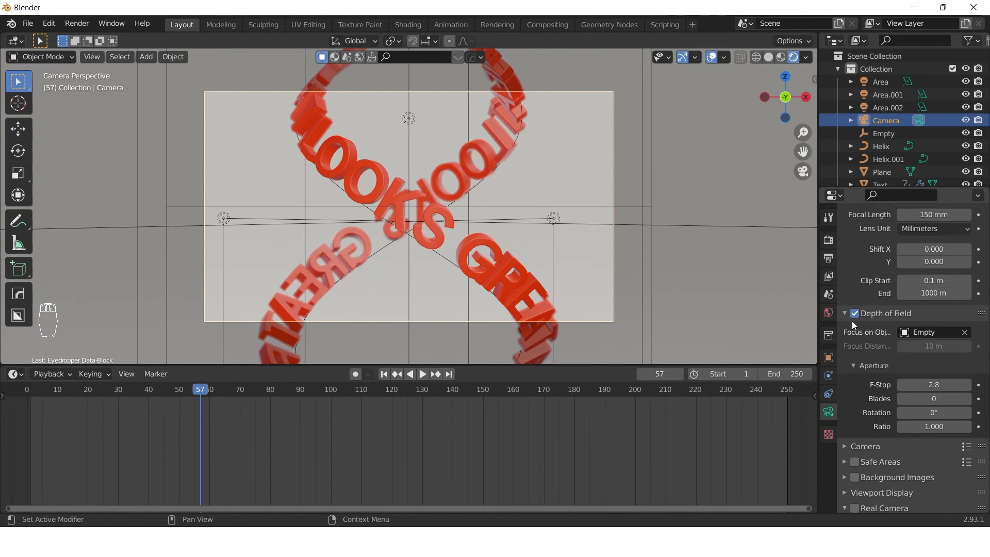
pyautogui.click(853, 319)
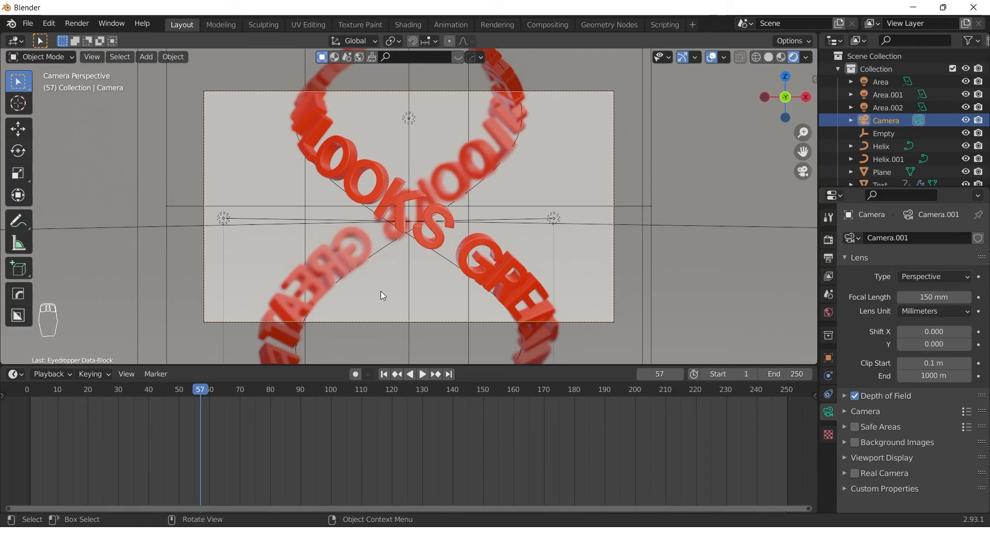
# Examine the placement and power of the area lights around the helix text and inspect the curved backdrop
pyautogui.moveTo(427, 261); pyautogui.dragTo(302, 198, button='middle')
pyautogui.click(298, 193)
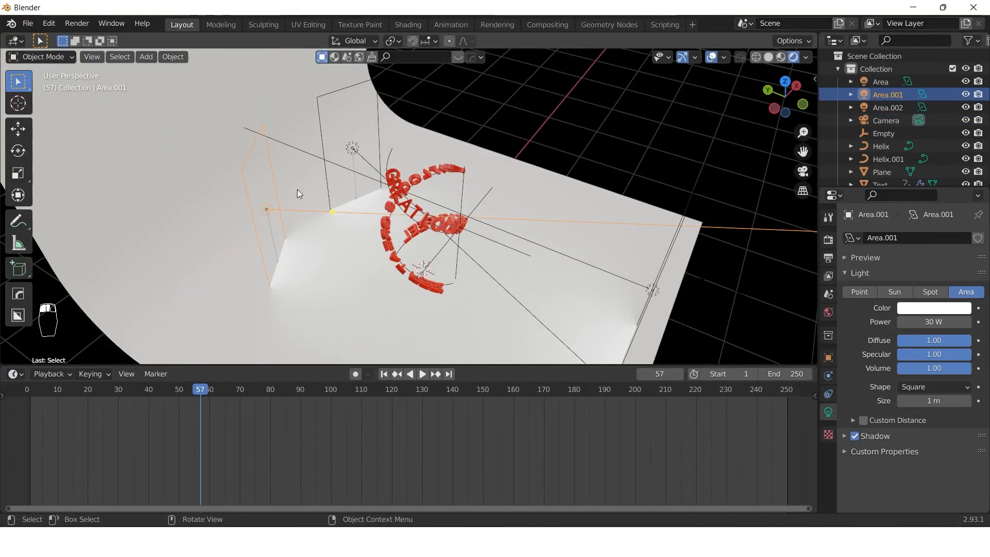
pyautogui.click(354, 149)
pyautogui.moveTo(354, 150); pyautogui.dragTo(514, 209, button='middle')
pyautogui.click(582, 219)
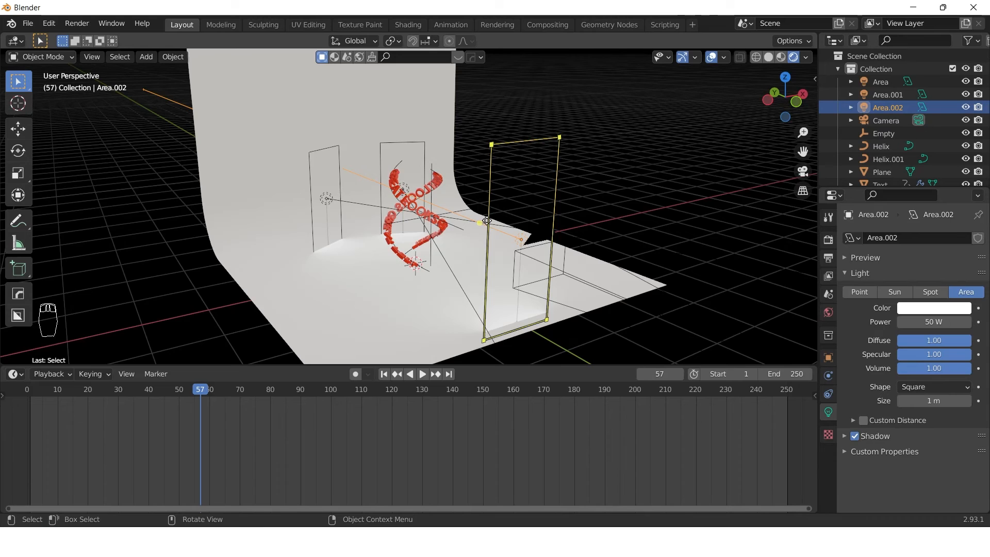
pyautogui.moveTo(419, 243); pyautogui.dragTo(738, 308, button='middle')
pyautogui.click(737, 293)
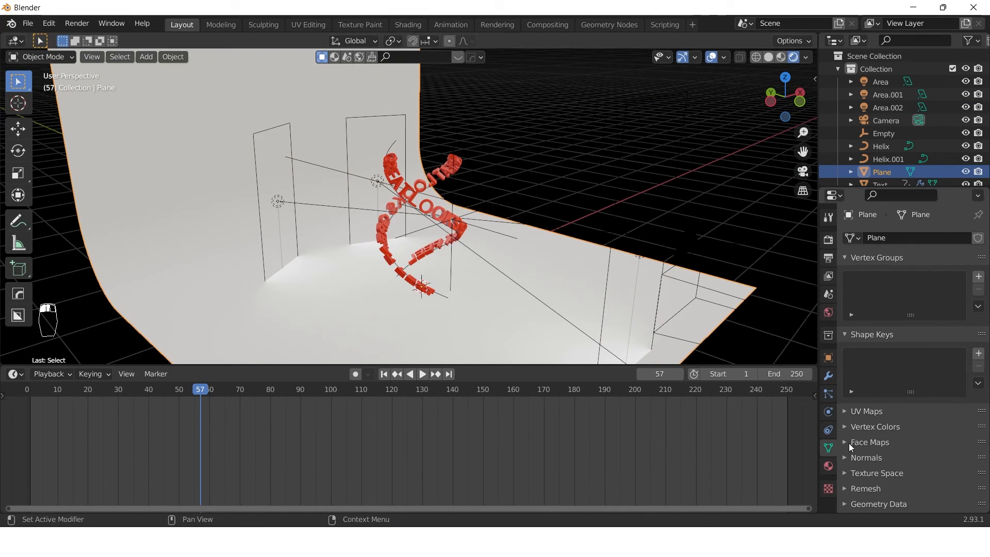
# Examine the camera's lens settings and the focus empty's position, checking the blur through the camera view
pyautogui.click(887, 121)
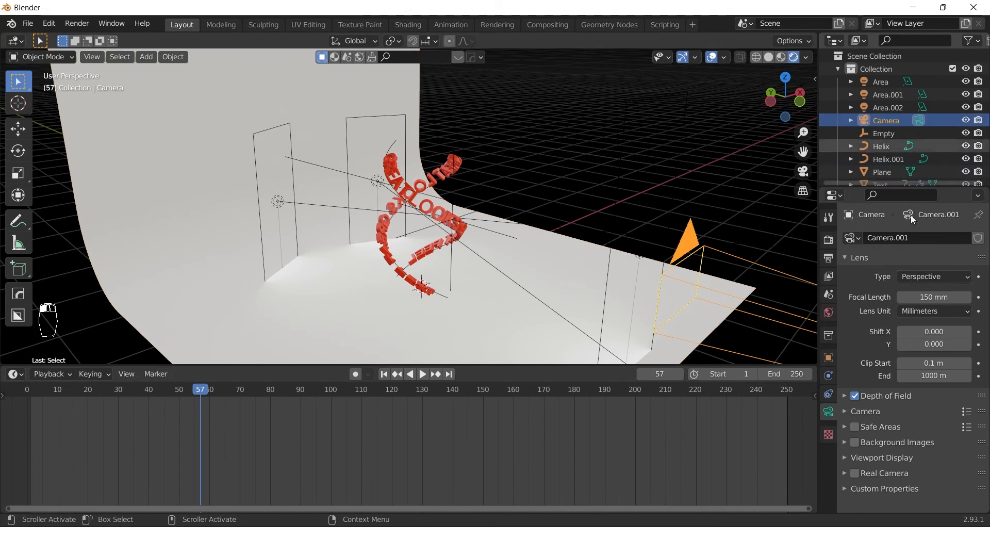
pyautogui.moveTo(516, 268); pyautogui.dragTo(524, 228, button='middle')
pyautogui.click(543, 231)
pyautogui.click(519, 193)
pyautogui.scroll(2, 517, 261)
pyautogui.moveTo(519, 265); pyautogui.dragTo(395, 257, button='middle')
pyautogui.press('KP_0')
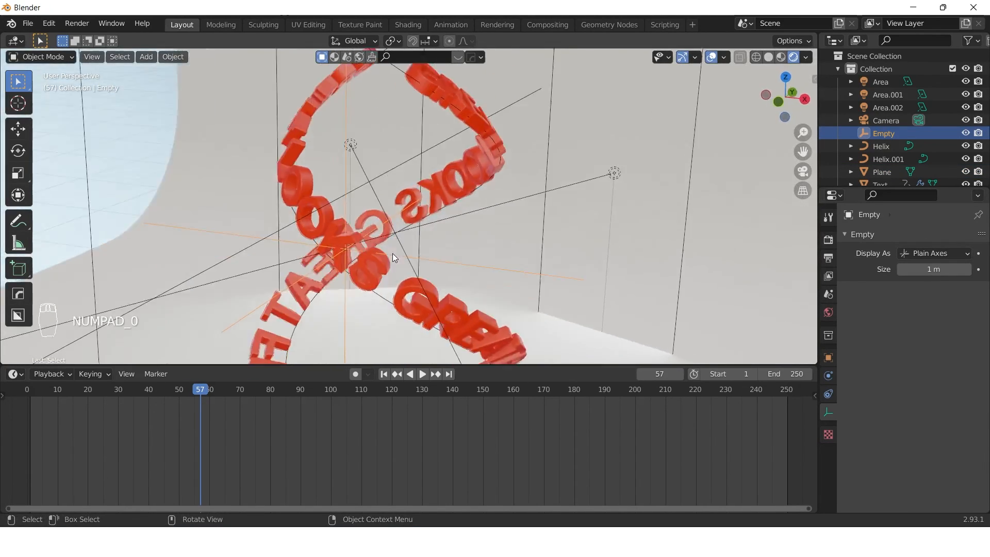
pyautogui.scroll(3, 371, 206)
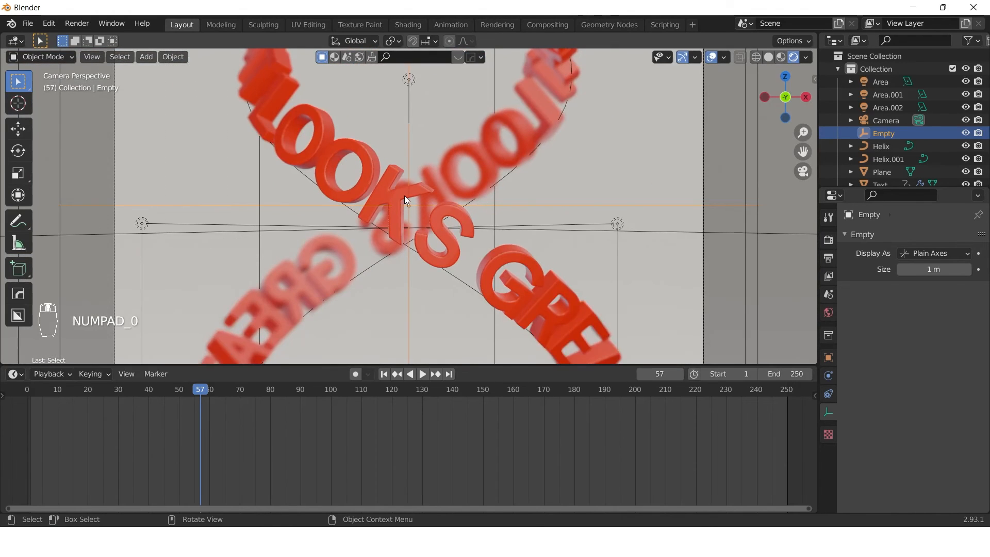
pyautogui.scroll(-3, 408, 200)
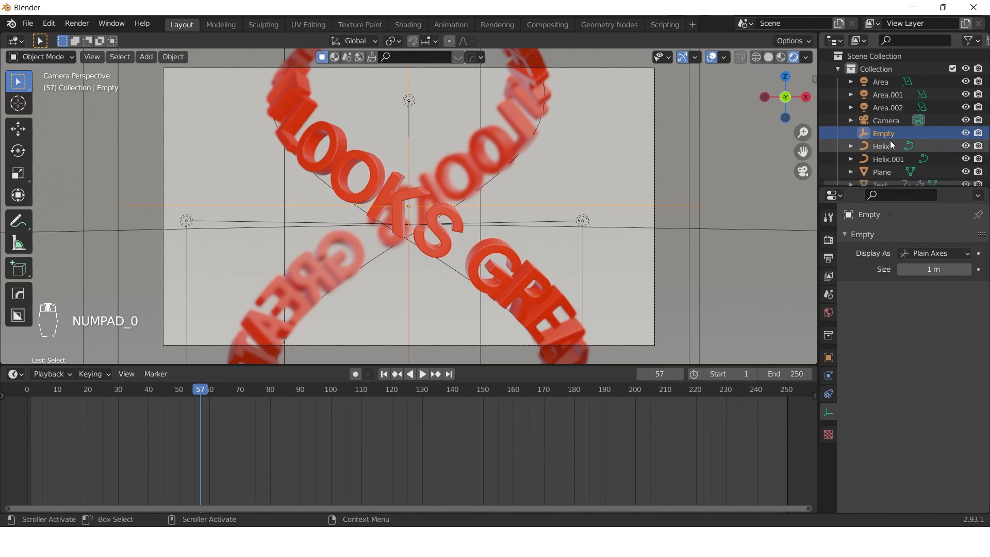
# Review the camera's depth of field focus object and F-stop, and the scene's Eevee render settings
pyautogui.click(886, 122)
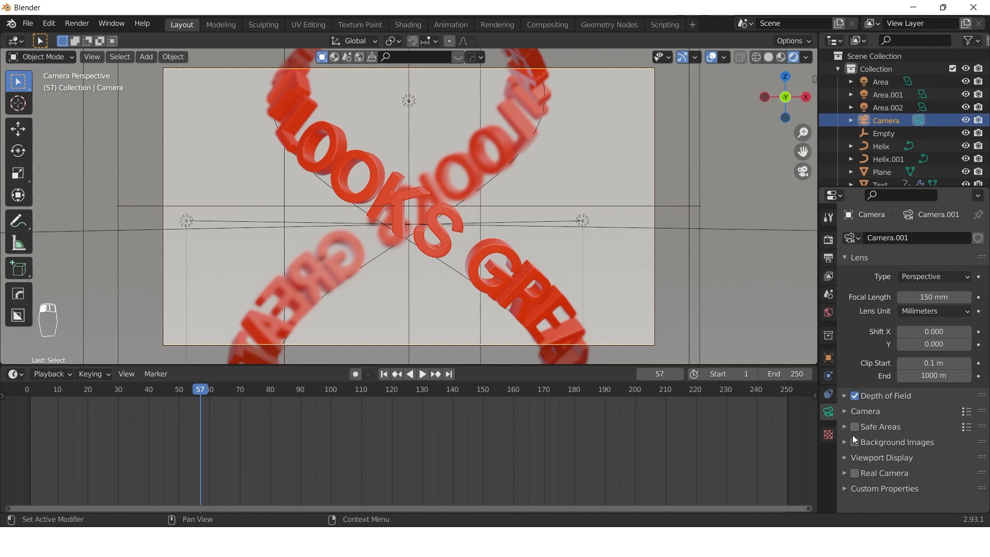
pyautogui.click(844, 396)
pyautogui.scroll(-3, 870, 450)
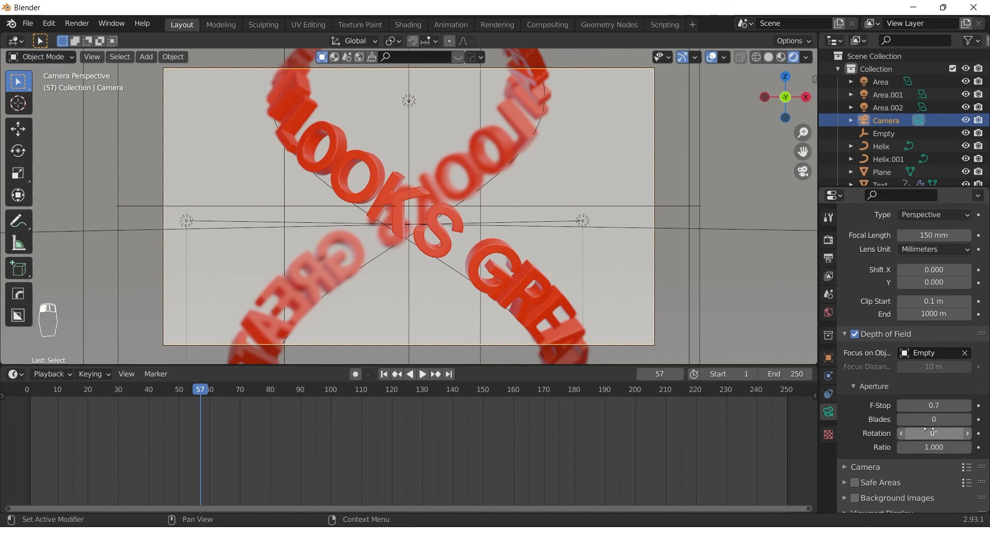
pyautogui.moveTo(934, 405)
pyautogui.mouseDown()
pyautogui.moveTo(908, 405)
pyautogui.moveTo(961, 405)
pyautogui.moveTo(930, 406)
pyautogui.moveTo(943, 404)
pyautogui.mouseUp()
pyautogui.click(846, 335)
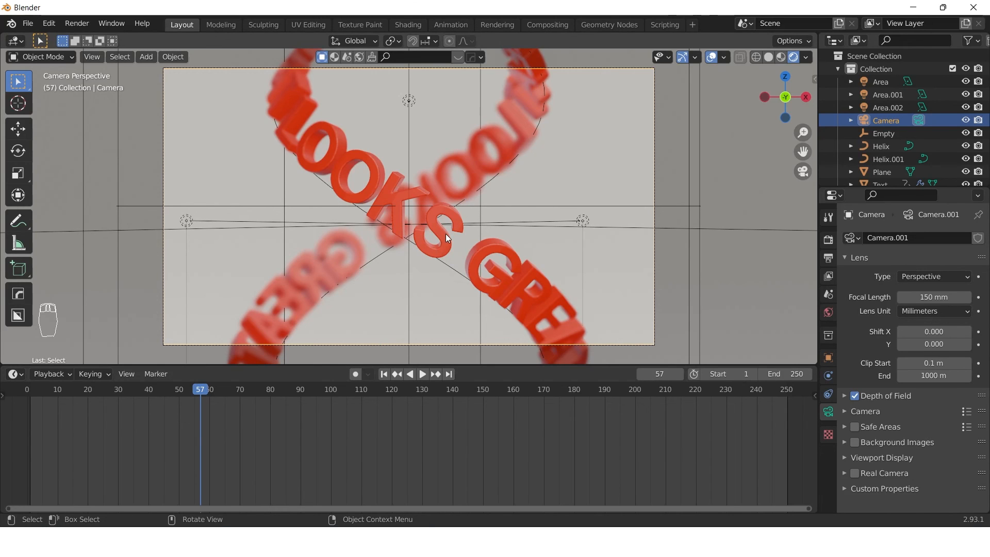
pyautogui.click(829, 239)
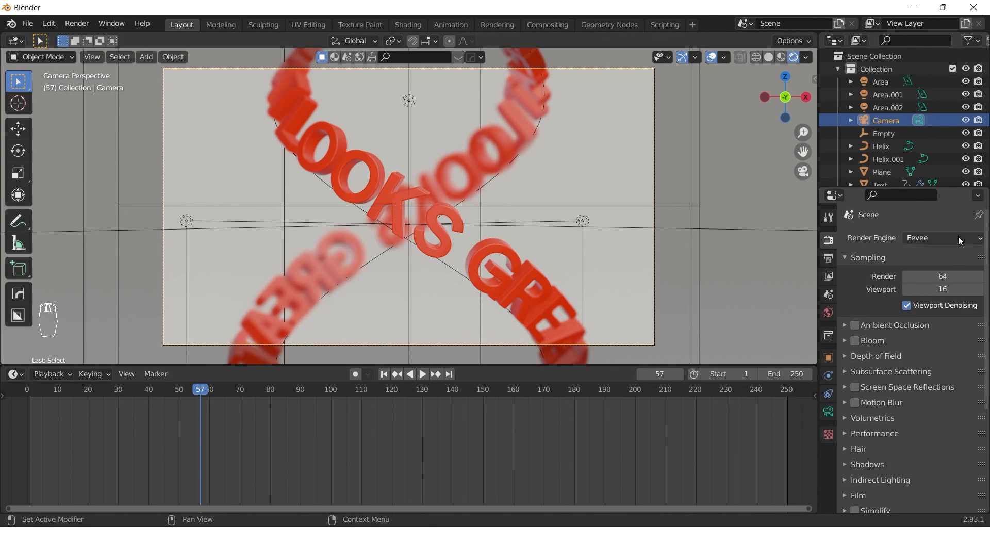
pyautogui.moveTo(386, 235); pyautogui.dragTo(311, 212, button='middle')
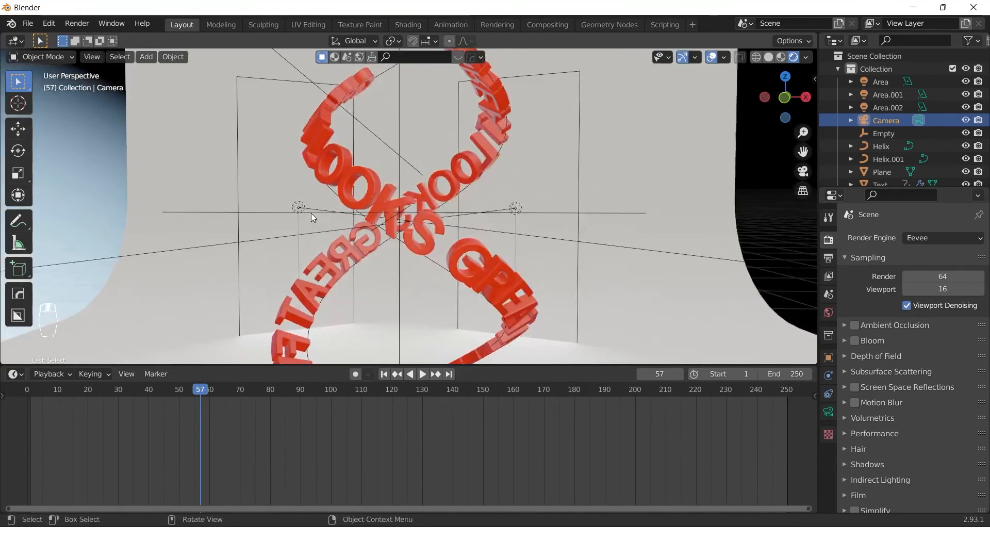